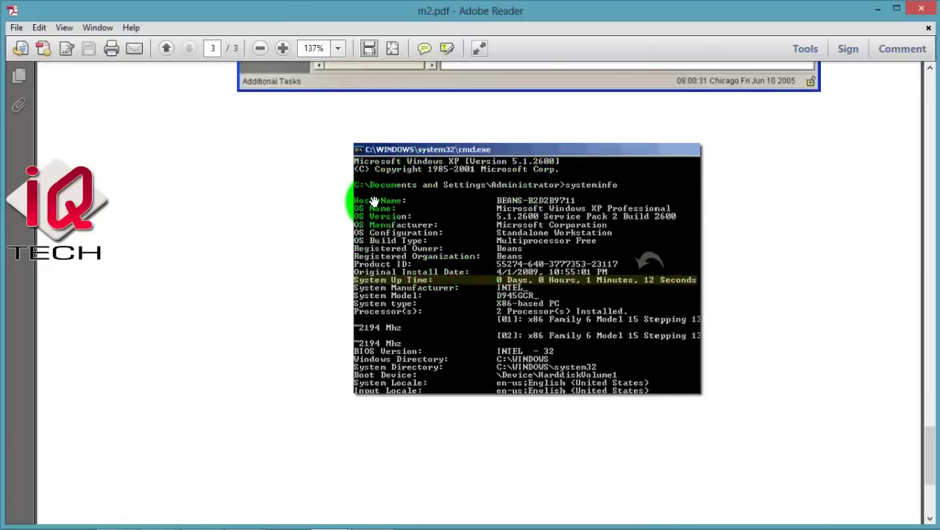
Open a Command Prompt window with the Run command cmd and move it higher over the PDF.
{"action": "scroll", "coordinate": [373, 201], "scroll_direction": "down", "scroll_amount": 1}
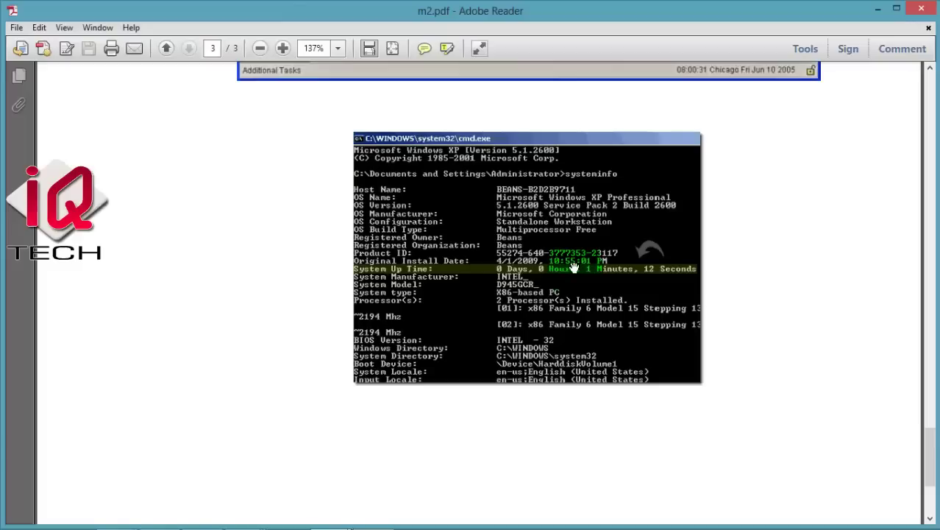
{"action": "key", "text": "super+r"}
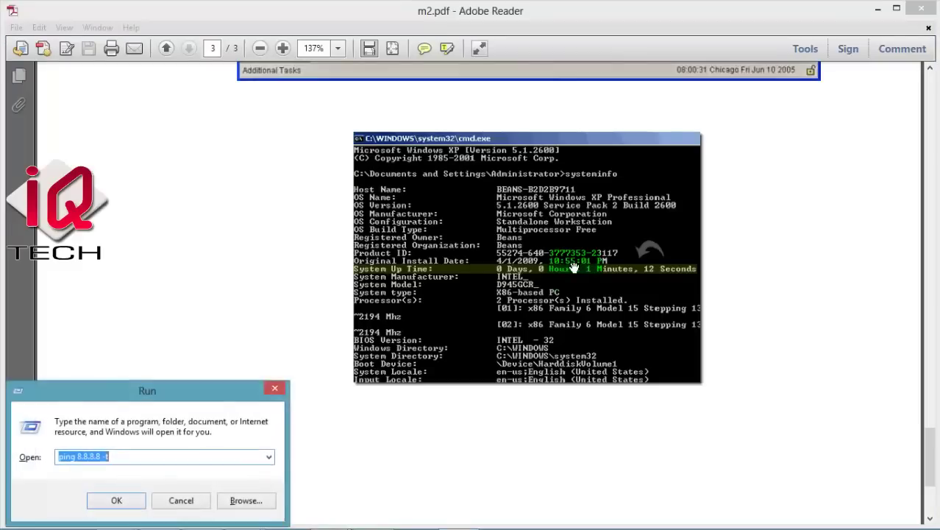
{"action": "type", "text": "cm"}
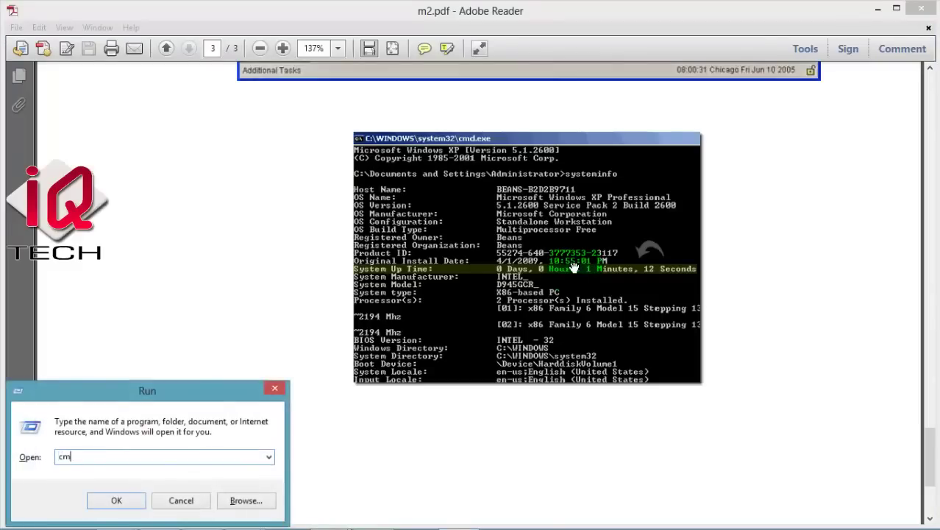
{"action": "type", "text": "d"}
{"action": "key", "text": "Return"}
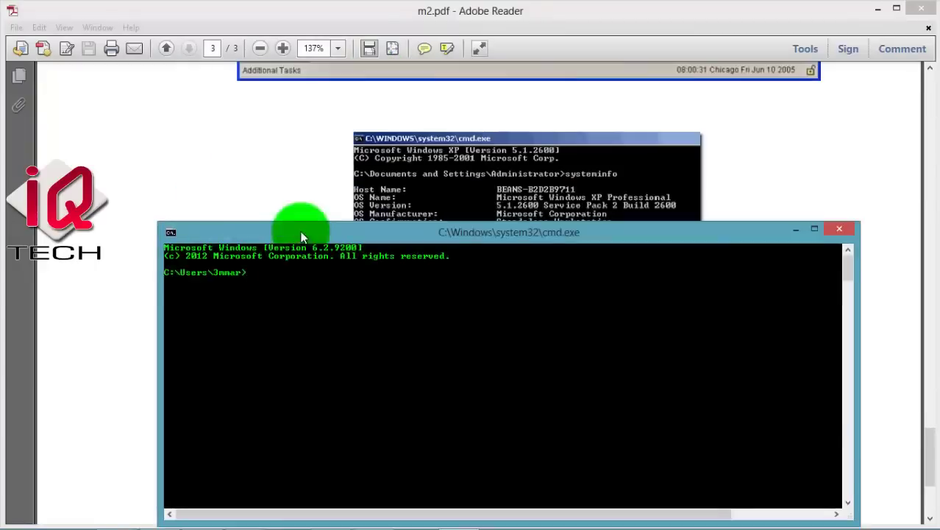
{"action": "left_click_drag", "start_coordinate": [300, 228], "coordinate": [312, 160]}
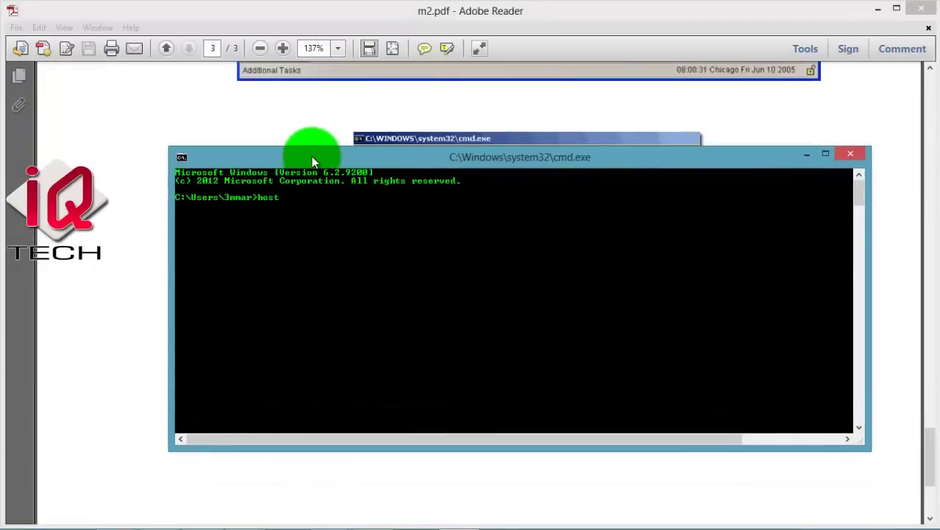
Run the hostname command to show the computer's name, adding two blank prompt lines below it.
{"action": "type", "text": "hostname"}
{"action": "key", "text": "Return"}
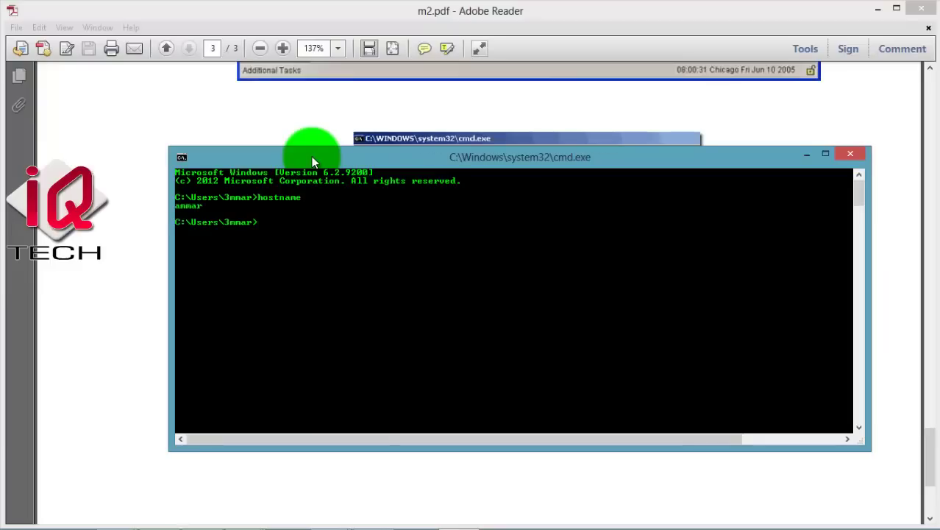
{"action": "key", "text": "Return"}
{"action": "key", "text": "Return"}
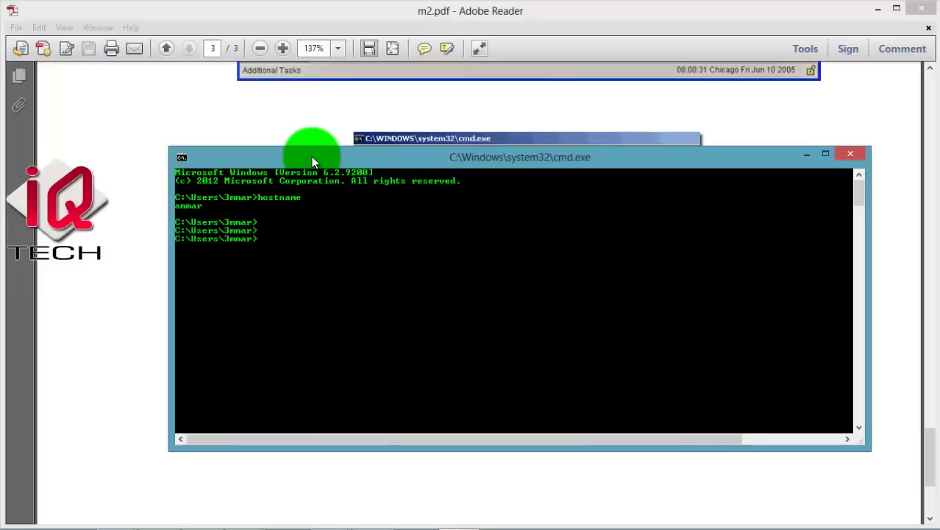
Run ipconfig to show the network adapters' IP settings and close the Command Prompt.
{"action": "type", "text": "ipconfig"}
{"action": "key", "text": "Return"}
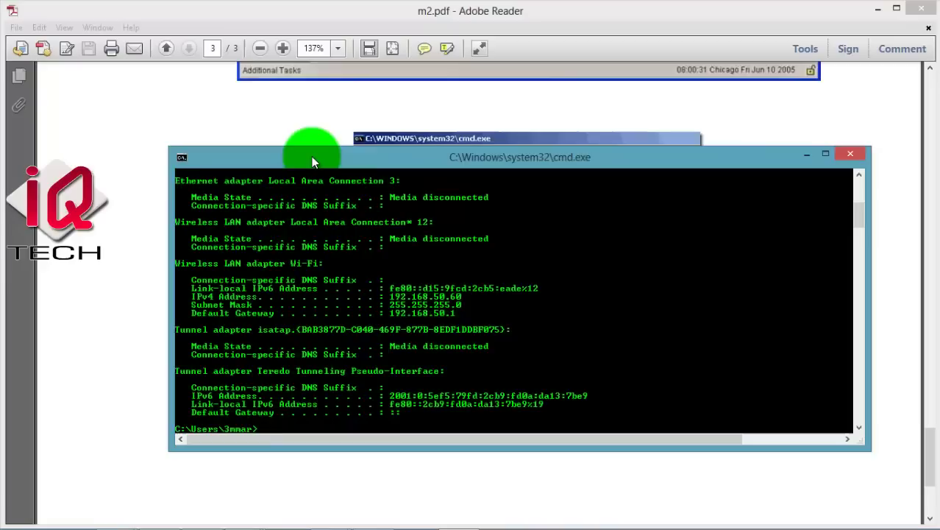
{"action": "left_click", "coordinate": [842, 155]}
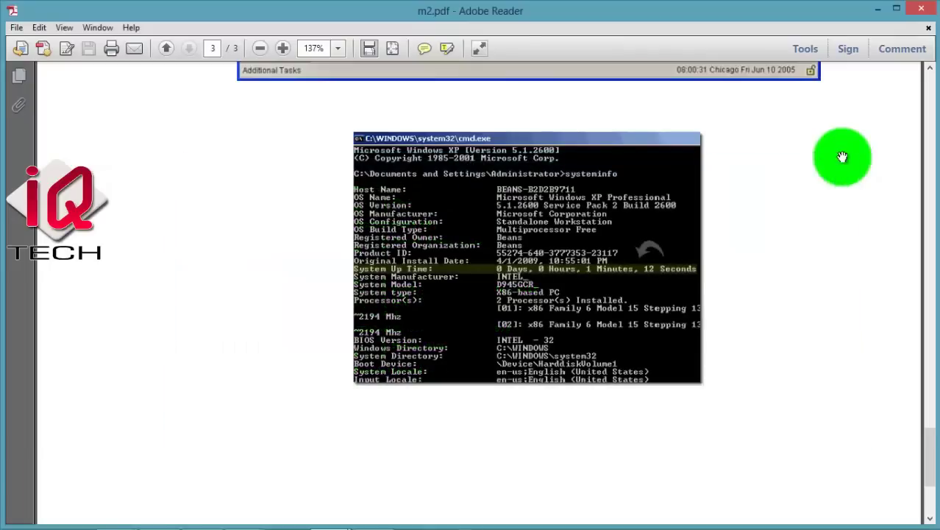
Go back through the PDF to the MikroTik WinBox Loader picture on page 2.
{"action": "left_click", "coordinate": [930, 68]}
{"action": "scroll", "coordinate": [930, 68], "scroll_direction": "up", "scroll_amount": 15}
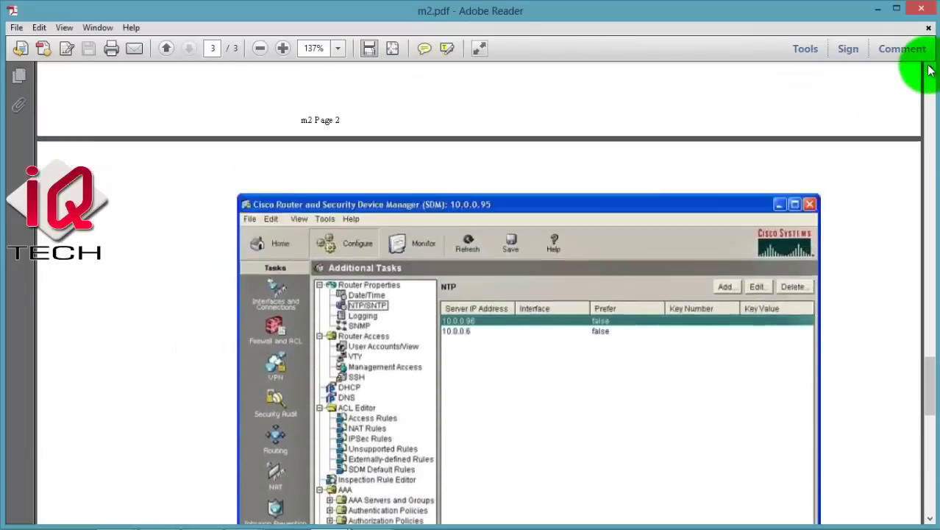
{"action": "scroll", "coordinate": [929, 67], "scroll_direction": "up", "scroll_amount": 10}
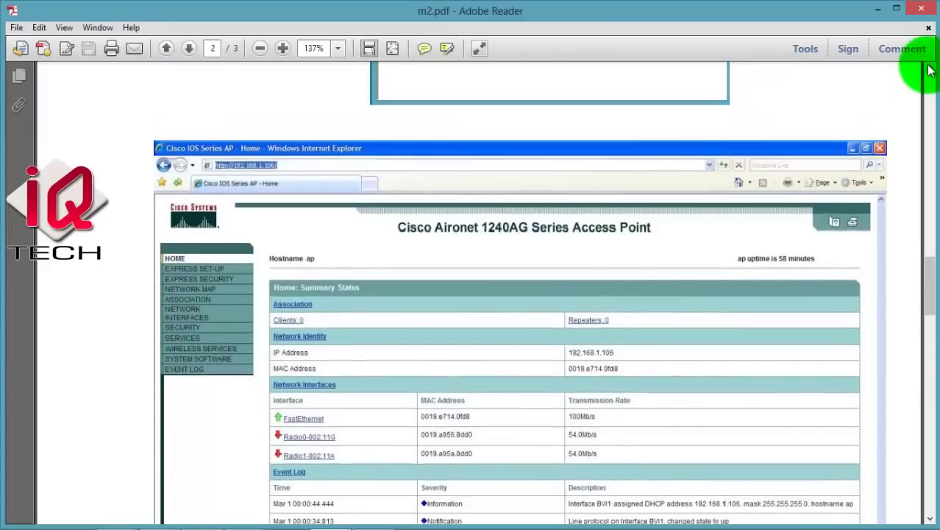
{"action": "scroll", "coordinate": [931, 70], "scroll_direction": "up", "scroll_amount": 7}
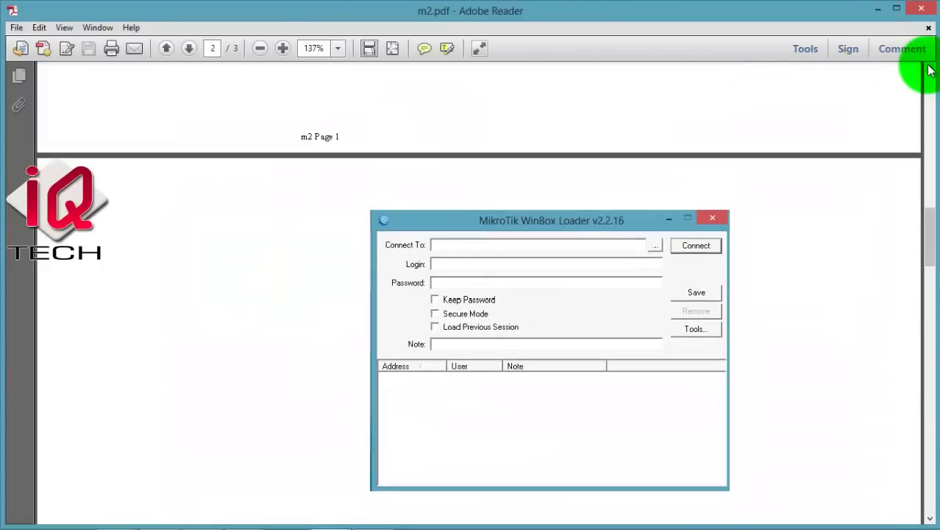
{"action": "scroll", "coordinate": [561, 201], "scroll_direction": "down", "scroll_amount": 1}
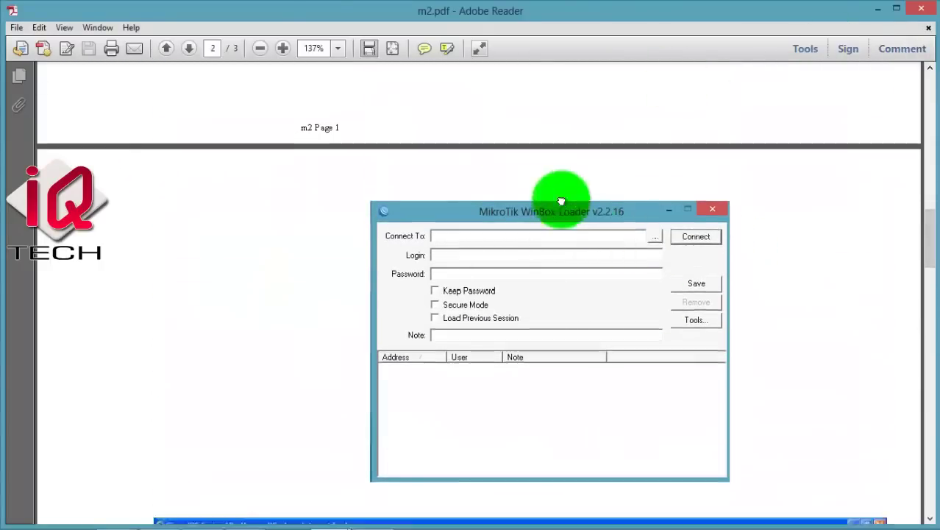
{"action": "scroll", "coordinate": [561, 201], "scroll_direction": "down", "scroll_amount": 3}
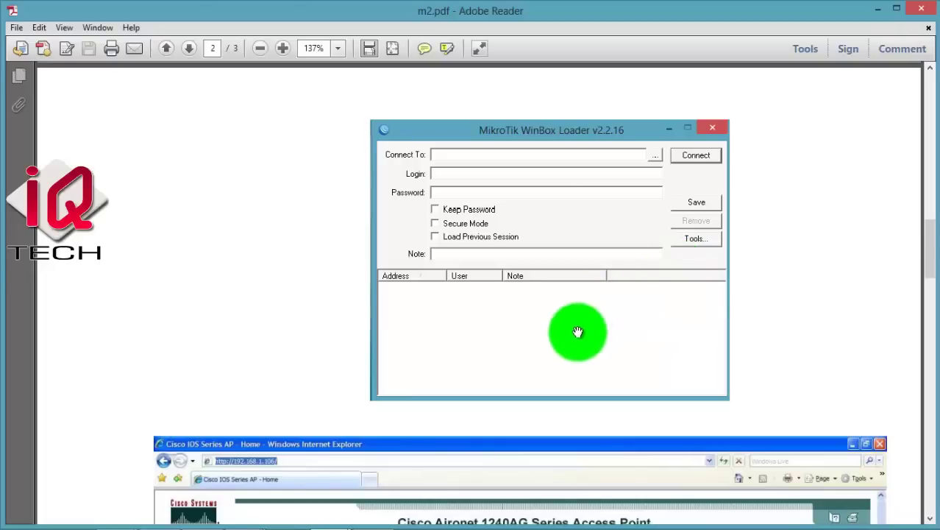
{"action": "mouse_move", "coordinate": [415, 526]}
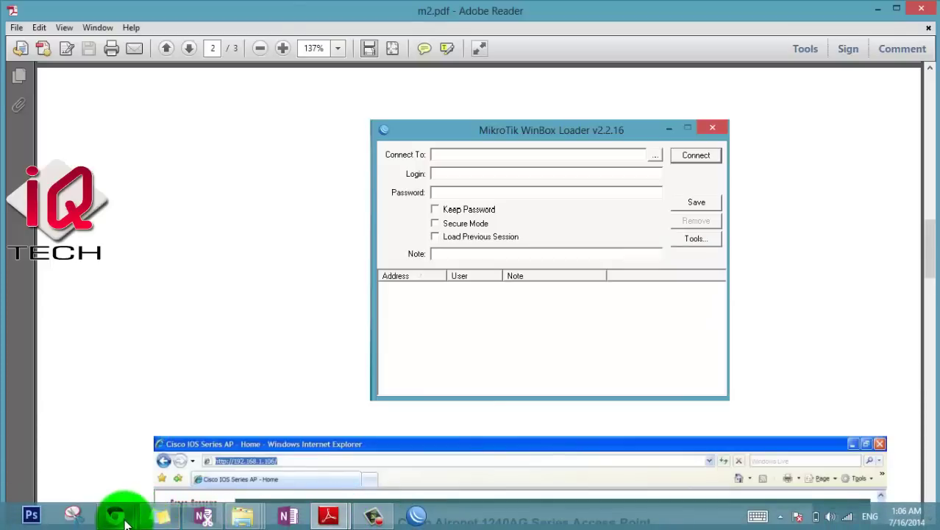
{"action": "mouse_move", "coordinate": [123, 511]}
{"action": "mouse_move", "coordinate": [220, 460]}
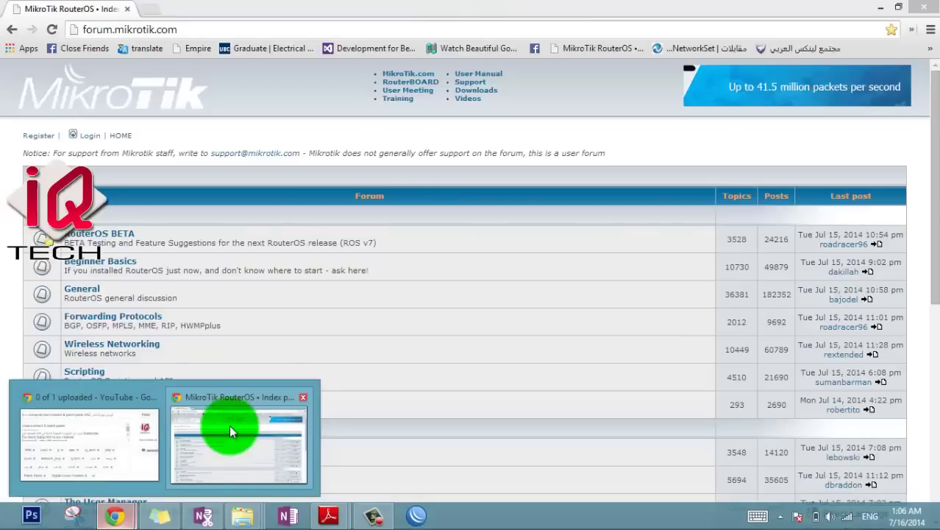
{"action": "left_click", "coordinate": [219, 398]}
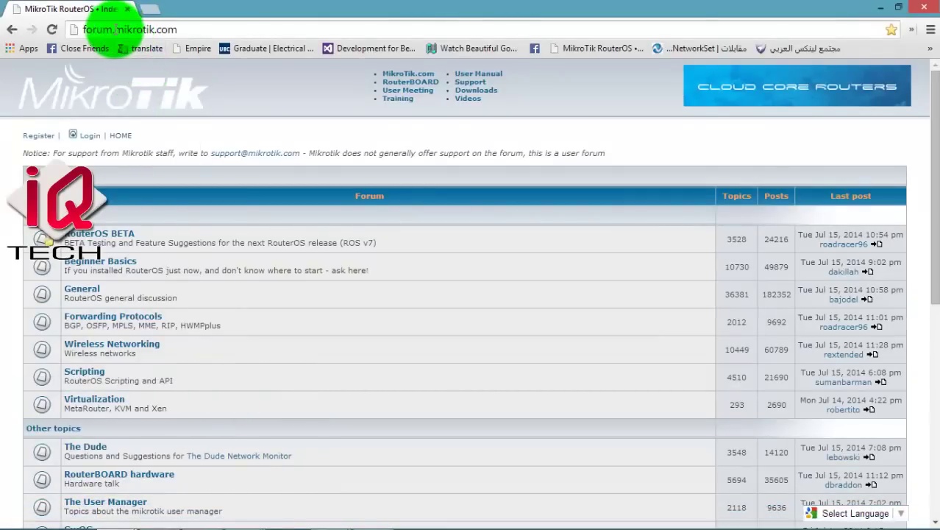
{"action": "left_click_drag", "start_coordinate": [114, 28], "coordinate": [55, 28]}
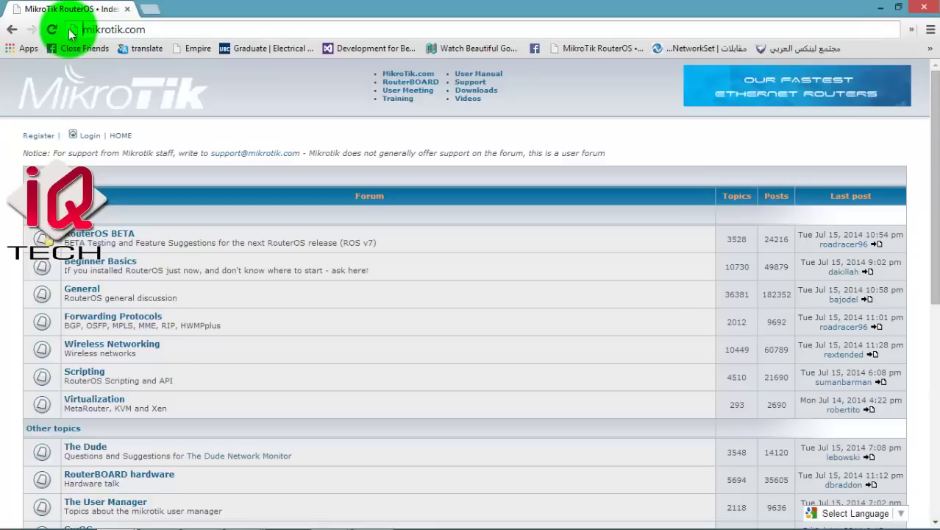
{"action": "type", "text": "www."}
{"action": "key", "text": "Return"}
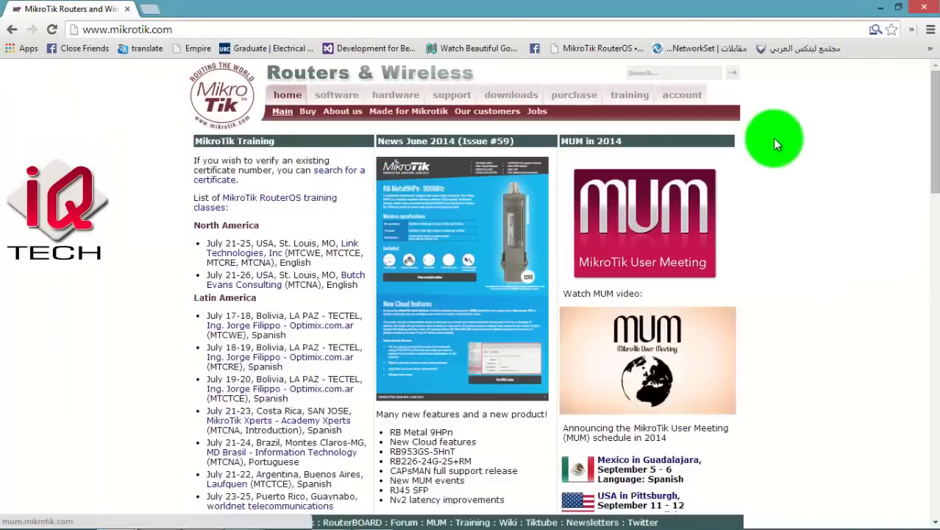
Look over the MikroTik home page and open the site's downloads page.
{"action": "scroll", "coordinate": [920, 118], "scroll_direction": "down", "scroll_amount": 3}
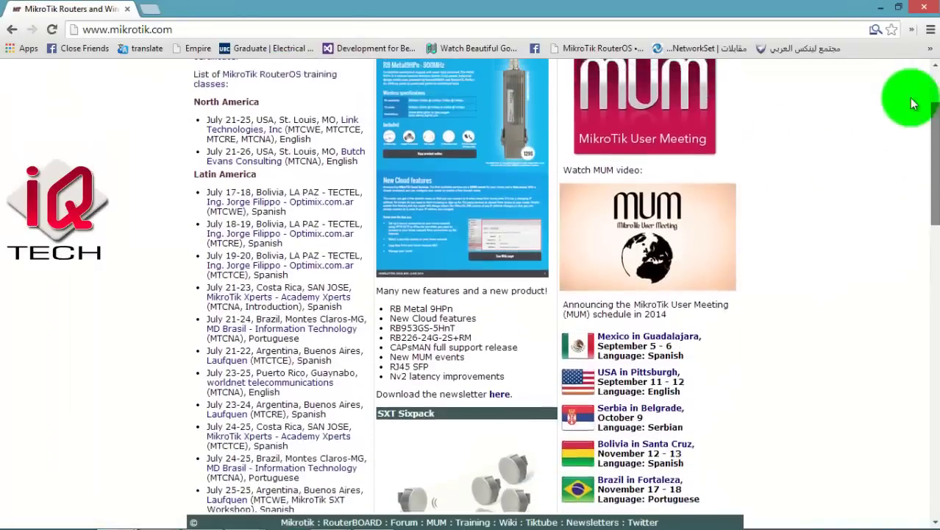
{"action": "scroll", "coordinate": [912, 103], "scroll_direction": "up", "scroll_amount": 3}
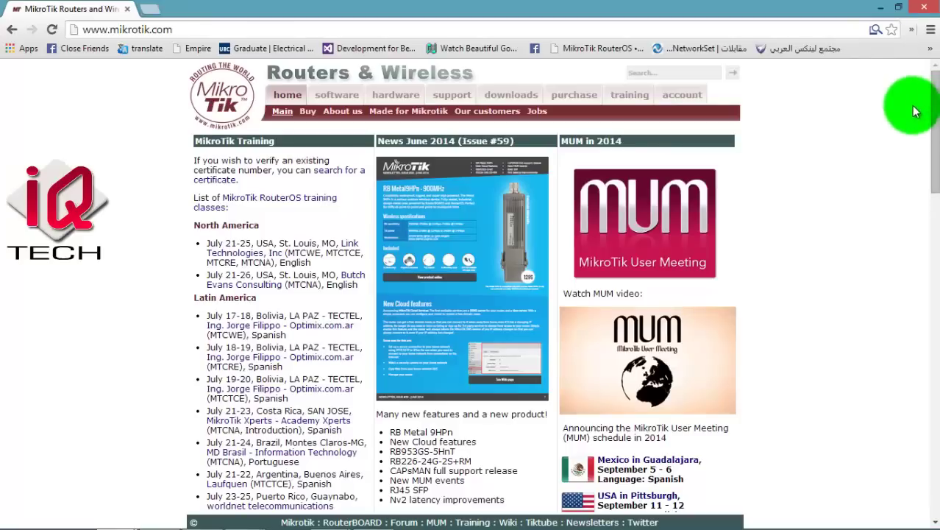
{"action": "left_click_drag", "start_coordinate": [936, 99], "coordinate": [836, 116]}
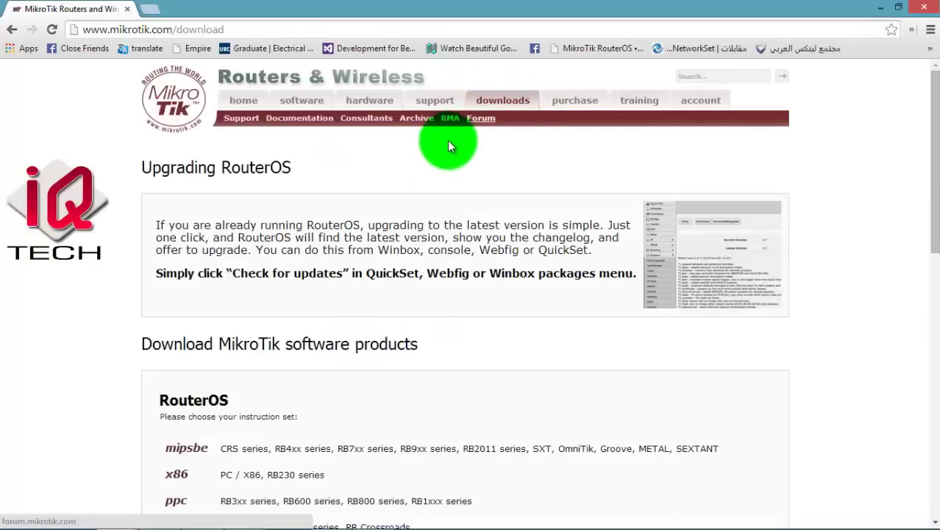
Download Winbox from the "Useful tools and utilities" section and open the downloaded winbox.exe.
{"action": "left_click_drag", "start_coordinate": [933, 118], "coordinate": [930, 462]}
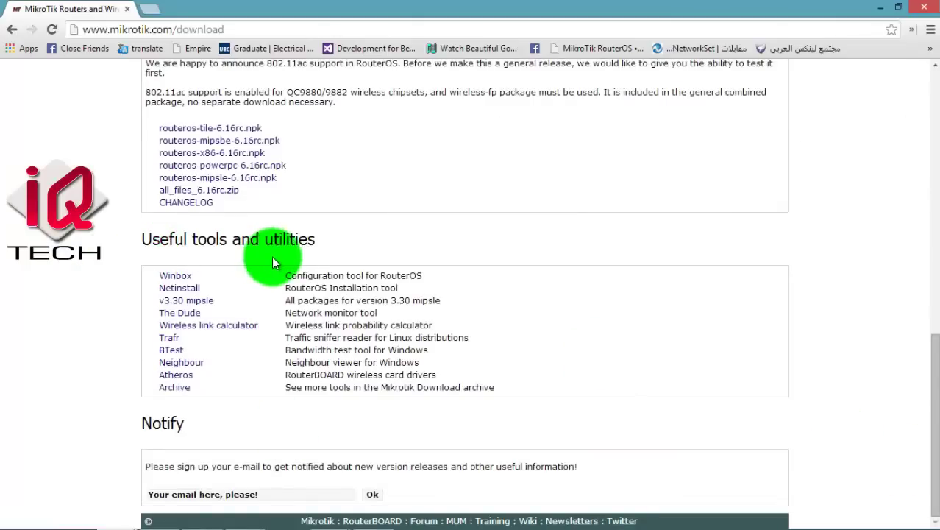
{"action": "left_click_drag", "start_coordinate": [142, 294], "coordinate": [114, 280]}
{"action": "left_click", "coordinate": [115, 280]}
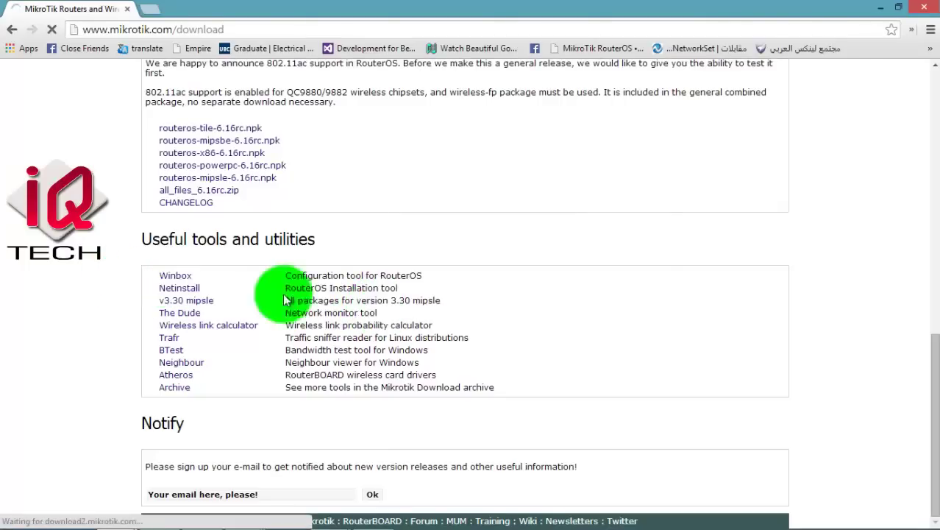
{"action": "left_click", "coordinate": [475, 319]}
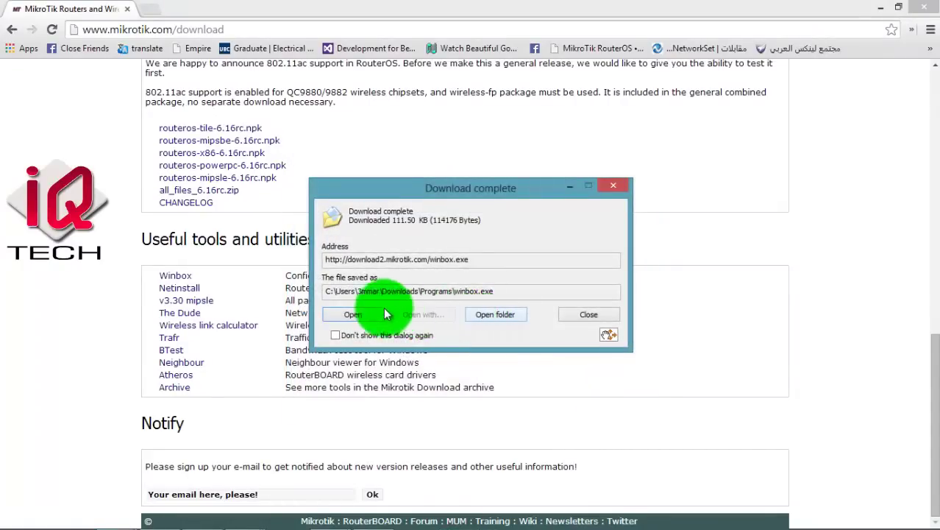
{"action": "left_click", "coordinate": [352, 315]}
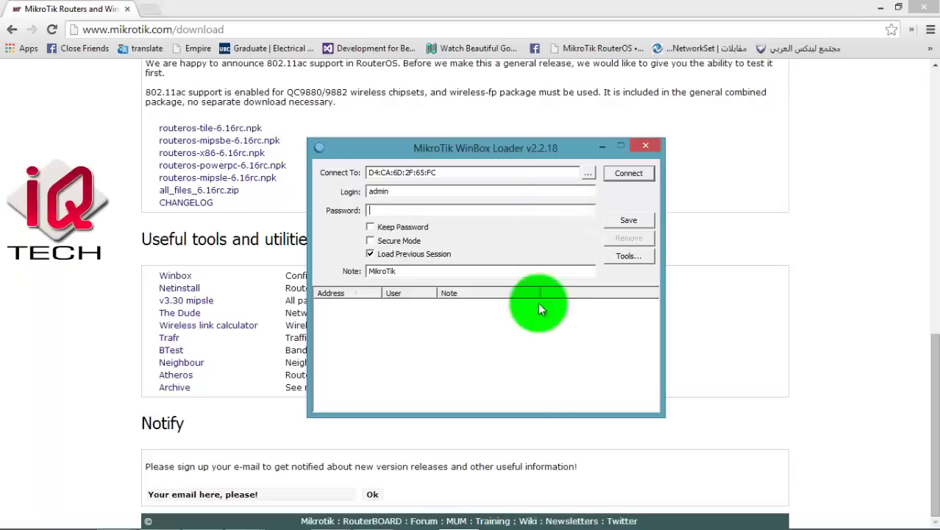
Switch to m2.pdf in Adobe Reader and view the RouterBOARD 750 photo on page 1.
{"action": "mouse_move", "coordinate": [451, 518]}
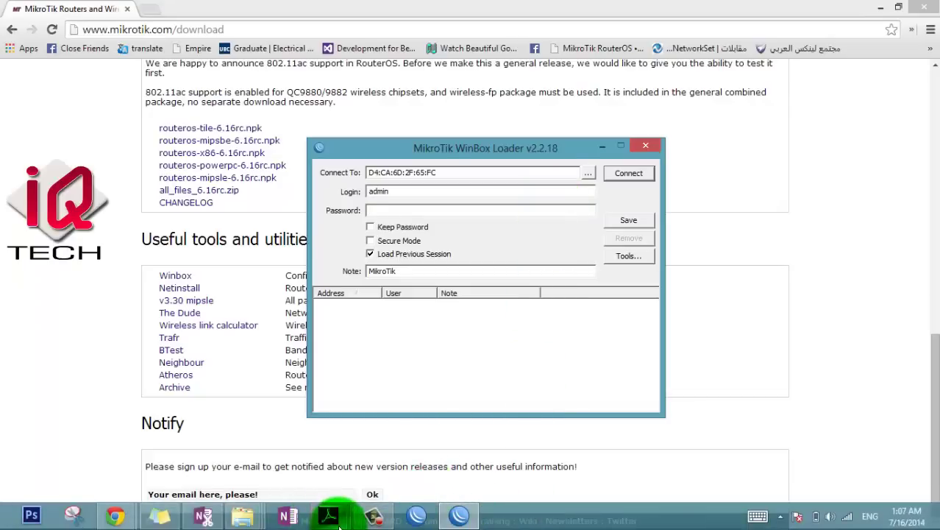
{"action": "mouse_move", "coordinate": [329, 515]}
{"action": "left_click", "coordinate": [472, 436]}
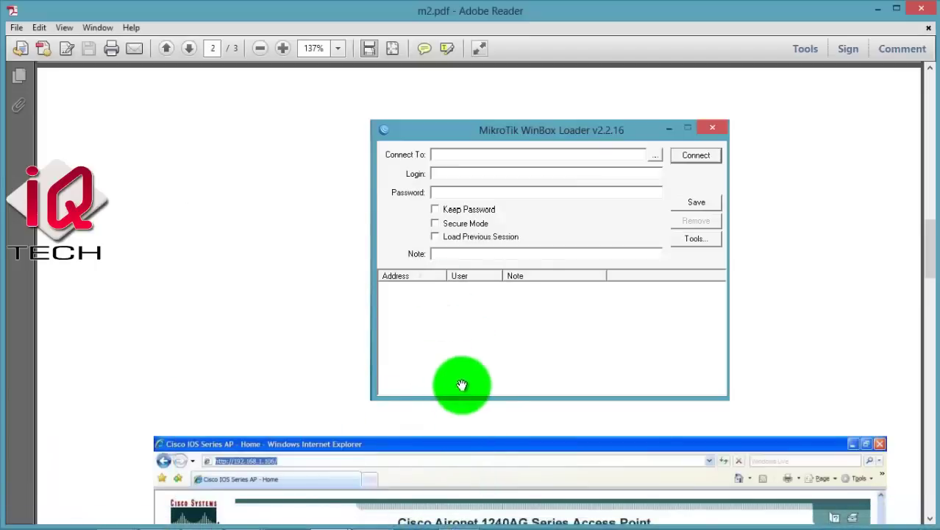
{"action": "scroll", "coordinate": [433, 339], "scroll_direction": "down", "scroll_amount": 2}
{"action": "scroll", "coordinate": [423, 324], "scroll_direction": "up", "scroll_amount": 2}
{"action": "scroll", "coordinate": [441, 367], "scroll_direction": "up", "scroll_amount": 5}
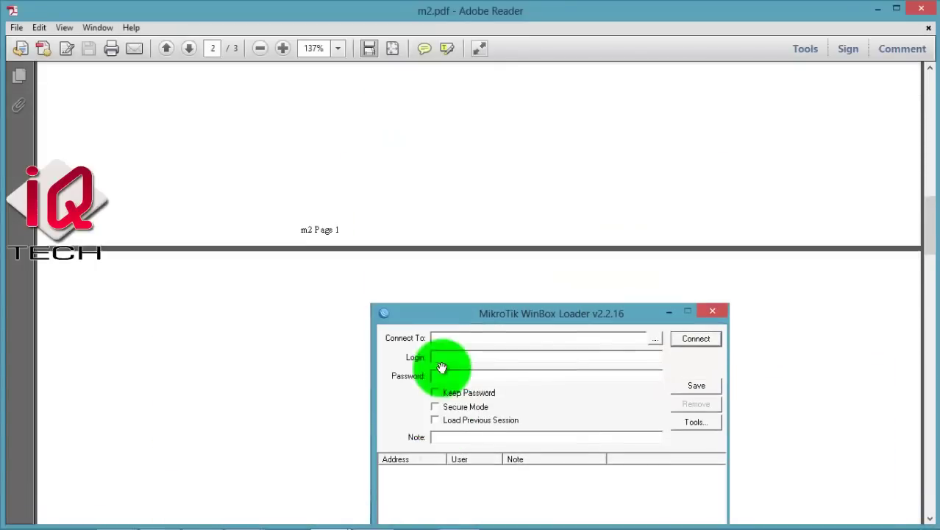
{"action": "scroll", "coordinate": [441, 368], "scroll_direction": "up", "scroll_amount": 7}
{"action": "scroll", "coordinate": [442, 369], "scroll_direction": "up", "scroll_amount": 10}
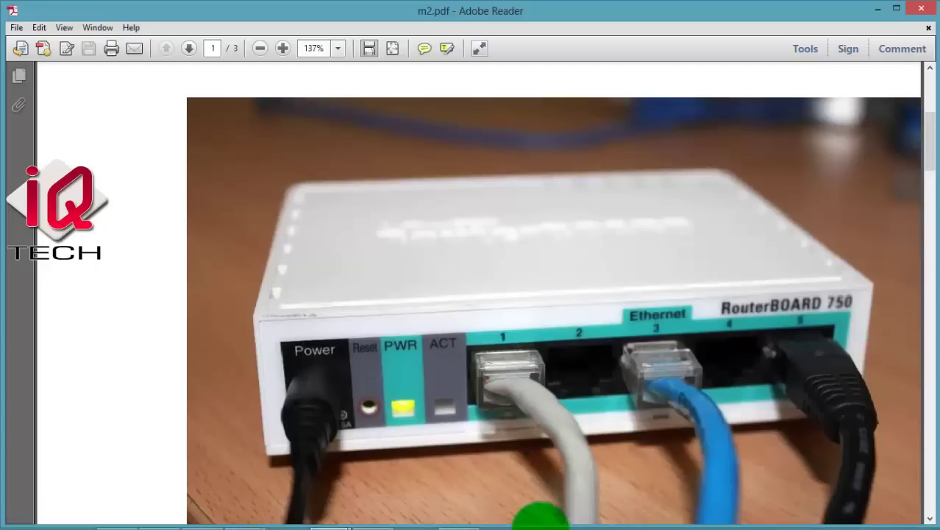
Bring the MikroTik WinBox Loader window over the PDF, reposition it slightly, and widen it.
{"action": "left_click", "coordinate": [456, 517]}
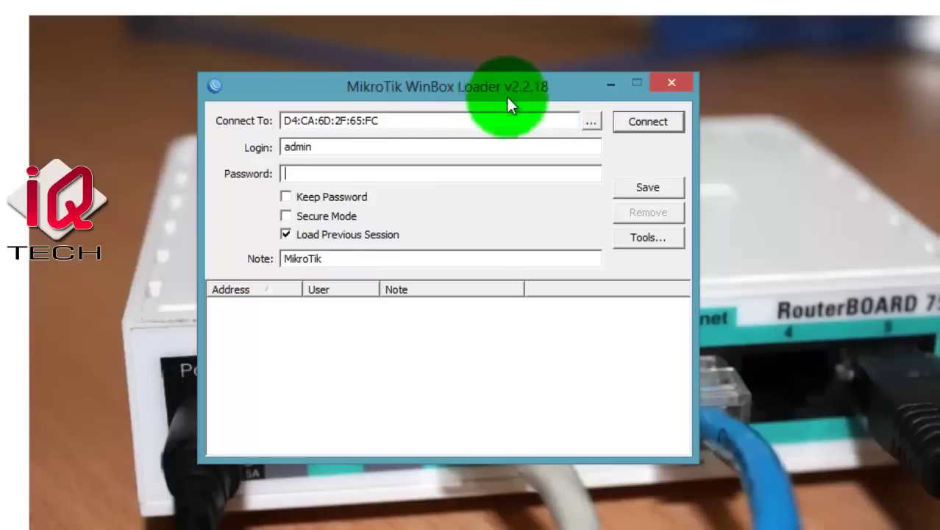
{"action": "left_click_drag", "start_coordinate": [498, 89], "coordinate": [530, 101]}
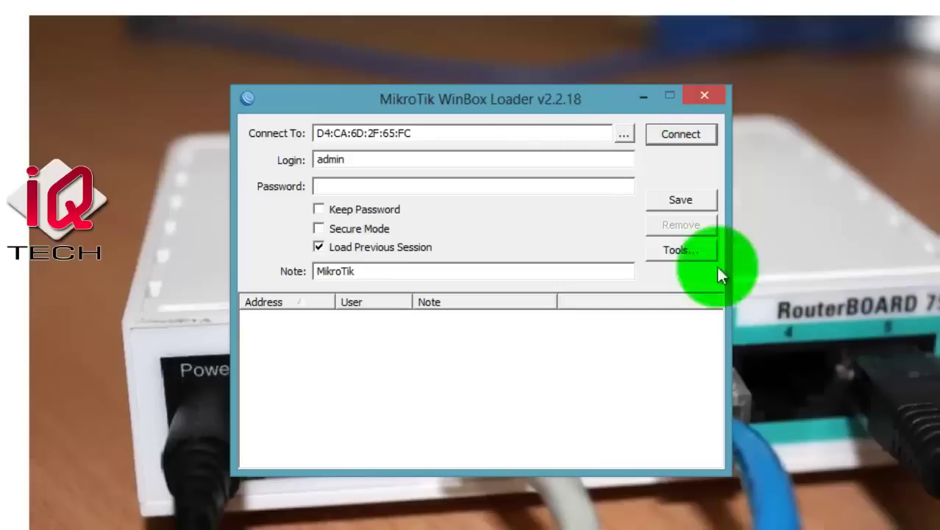
{"action": "left_click_drag", "start_coordinate": [730, 277], "coordinate": [840, 302]}
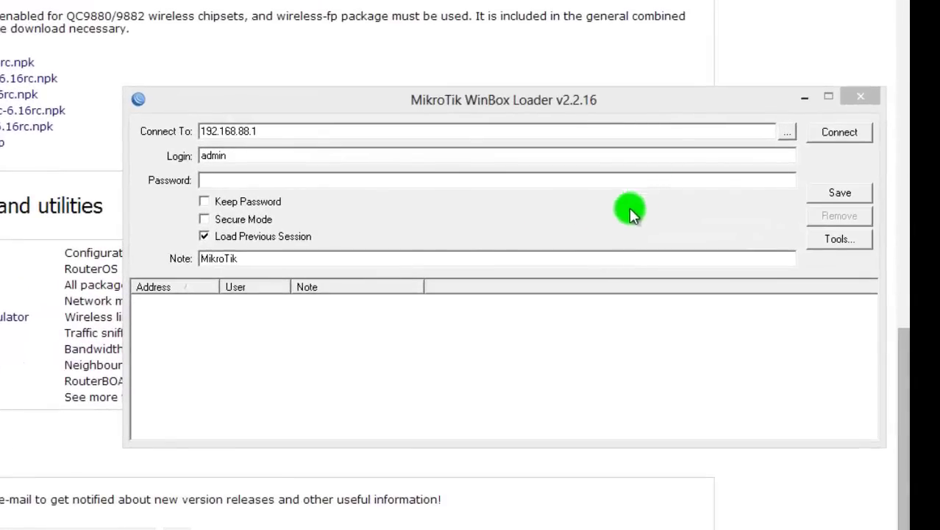
Show the list of discovered MikroTik devices in WinBox Loader and close it without choosing one.
{"action": "left_click", "coordinate": [790, 132]}
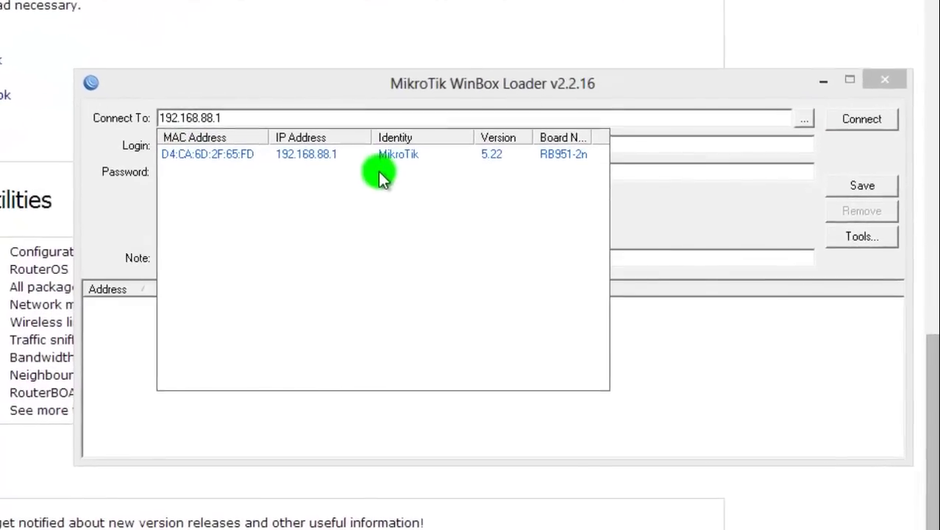
{"action": "left_click", "coordinate": [713, 139]}
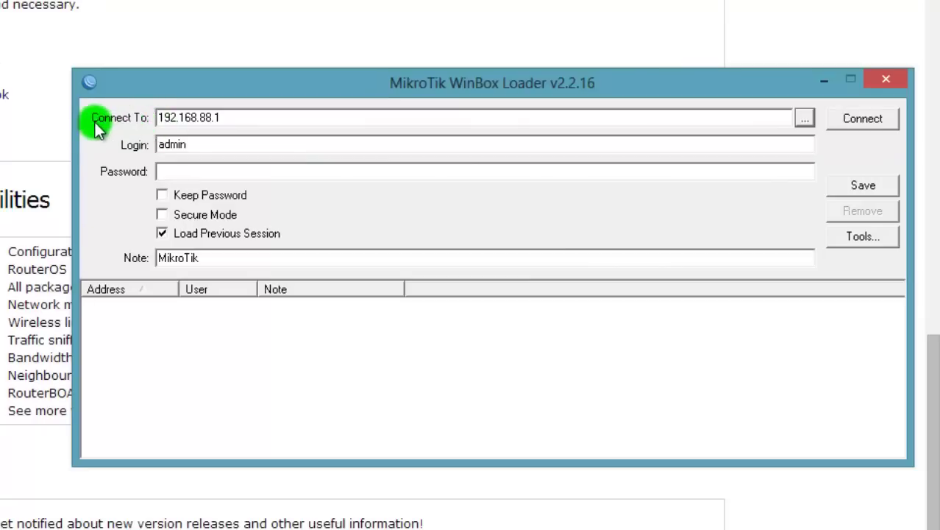
Choose the discovered router's MAC address D4:CA:6D:2F:65:FD as the connection target and connect as admin with a blank password.
{"action": "left_click", "coordinate": [804, 118]}
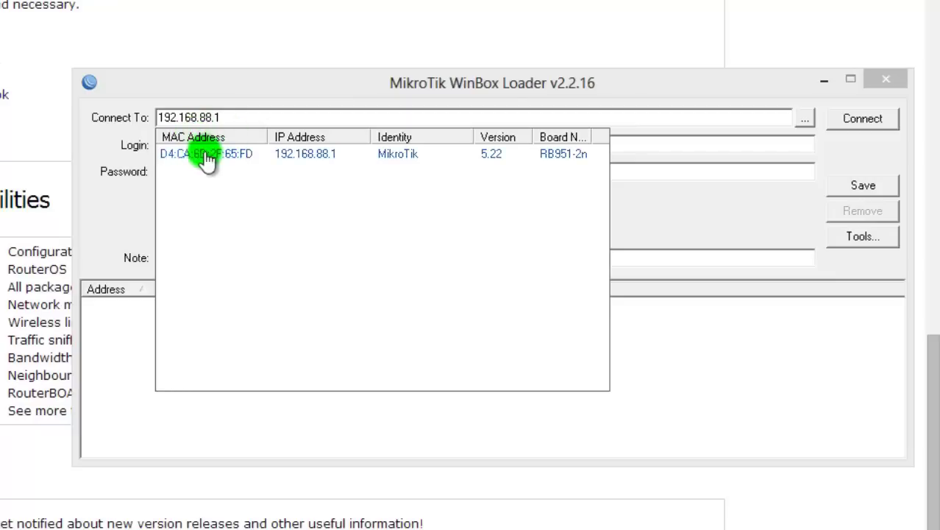
{"action": "left_click", "coordinate": [317, 170]}
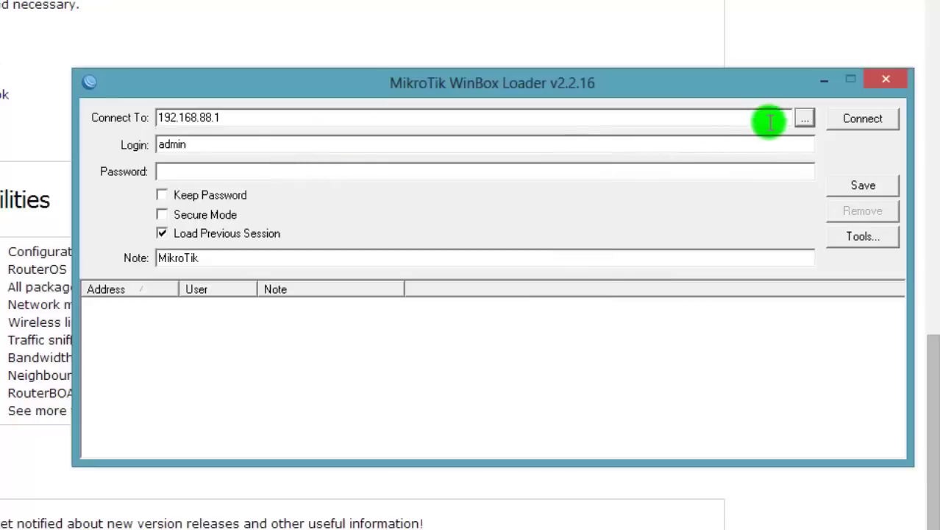
{"action": "left_click", "coordinate": [805, 120]}
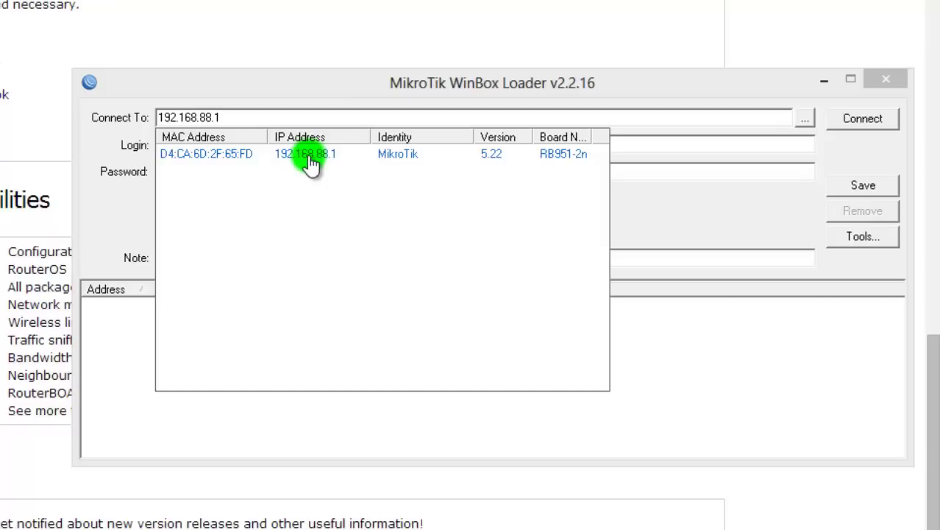
{"action": "left_click", "coordinate": [212, 156]}
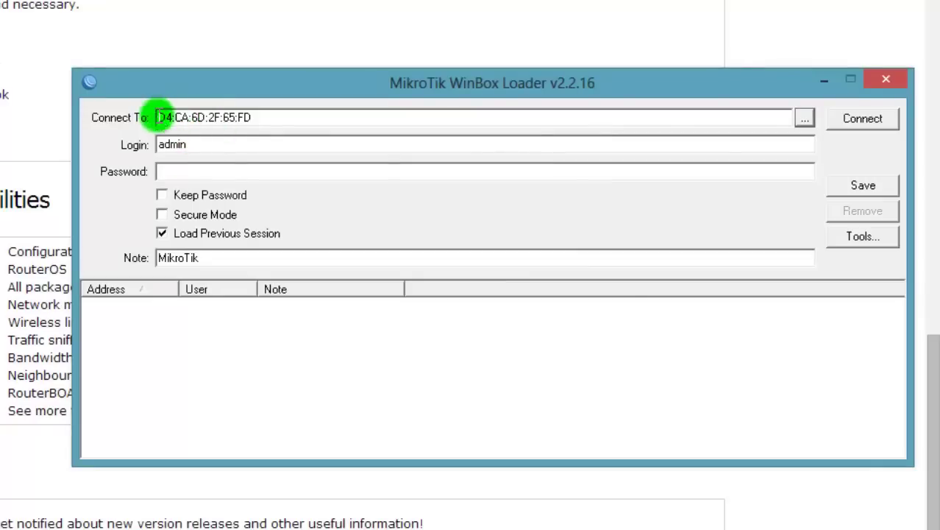
{"action": "left_click_drag", "start_coordinate": [158, 118], "coordinate": [321, 141]}
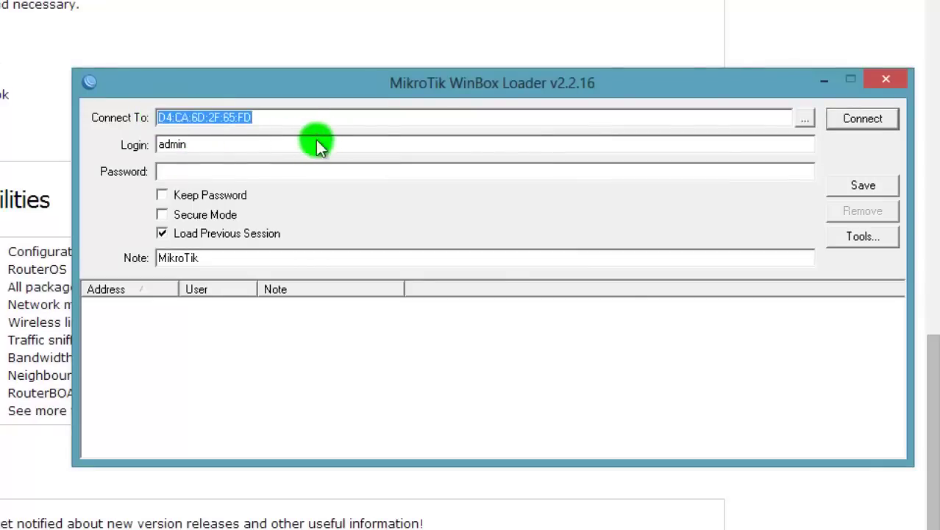
{"action": "left_click", "coordinate": [259, 140]}
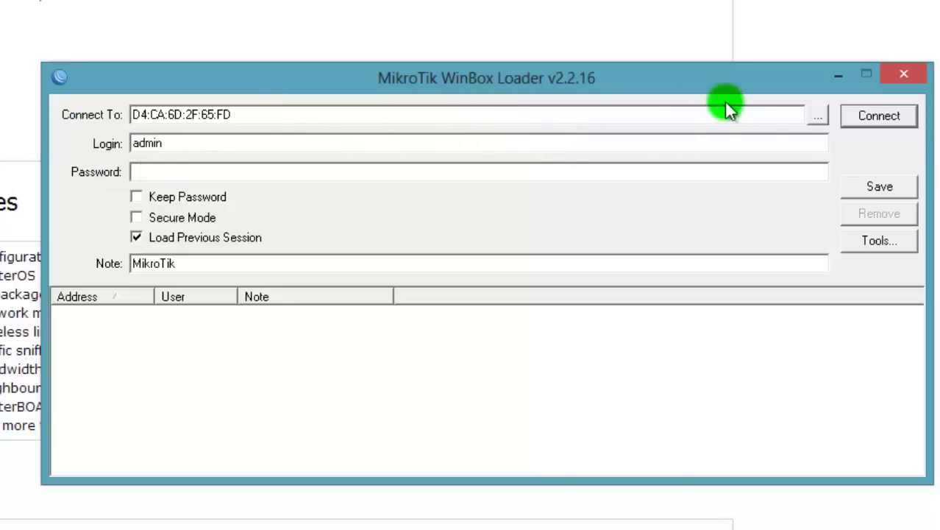
{"action": "left_click", "coordinate": [874, 117]}
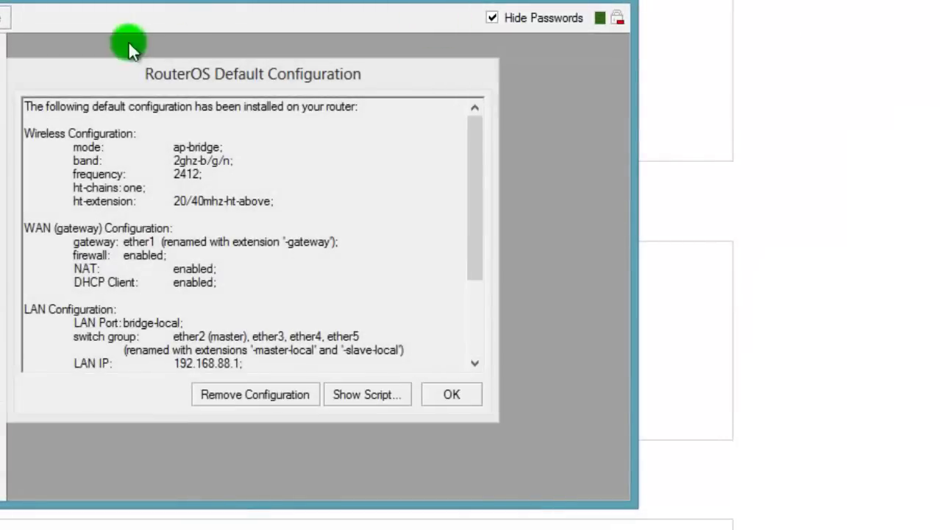
Bring up the RouterBOARD 750 photo in Adobe Reader and return to the WinBox session window over it.
{"action": "double_click", "coordinate": [169, 5]}
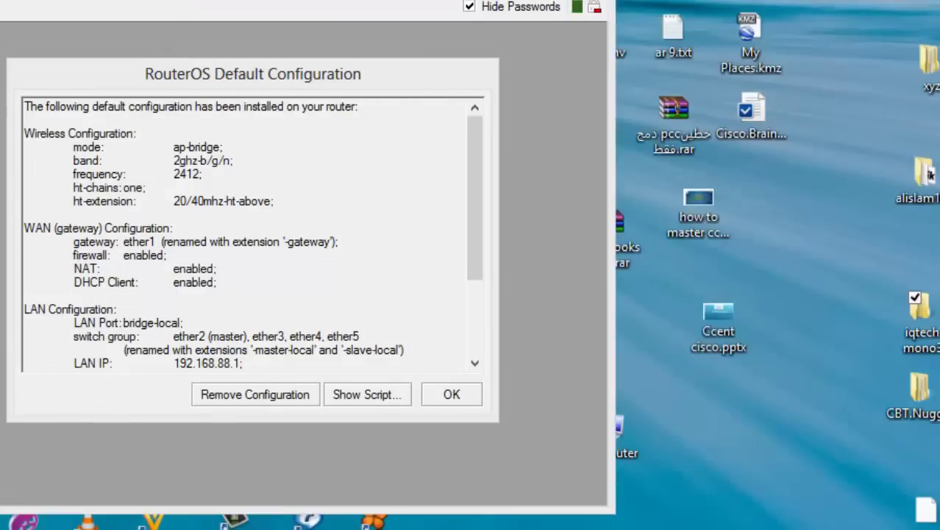
{"action": "mouse_move", "coordinate": [24, 522]}
{"action": "left_click", "coordinate": [140, 489]}
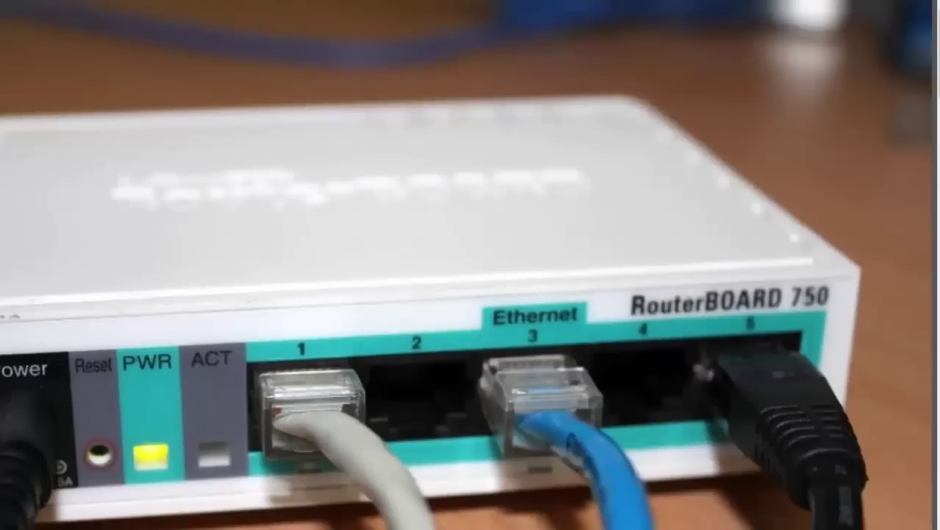
{"action": "key", "text": "alt+Tab"}
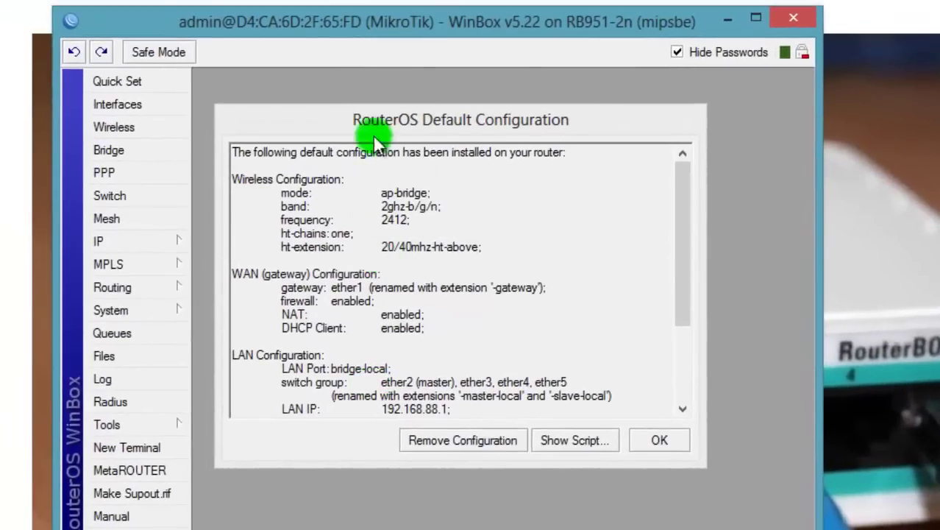
Read through the RouterOS Default Configuration summary, keep the configuration, and close the WinBox session.
{"action": "left_click", "coordinate": [681, 216]}
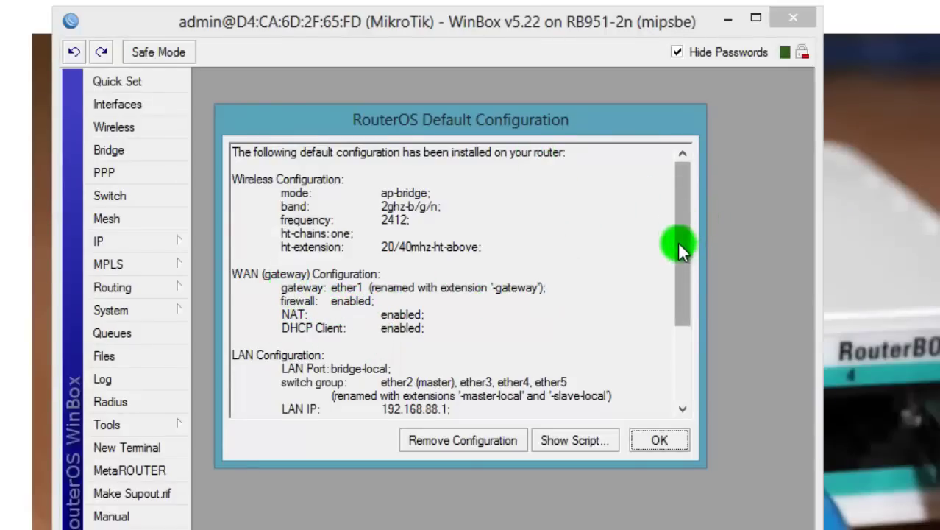
{"action": "left_click_drag", "start_coordinate": [678, 243], "coordinate": [678, 321]}
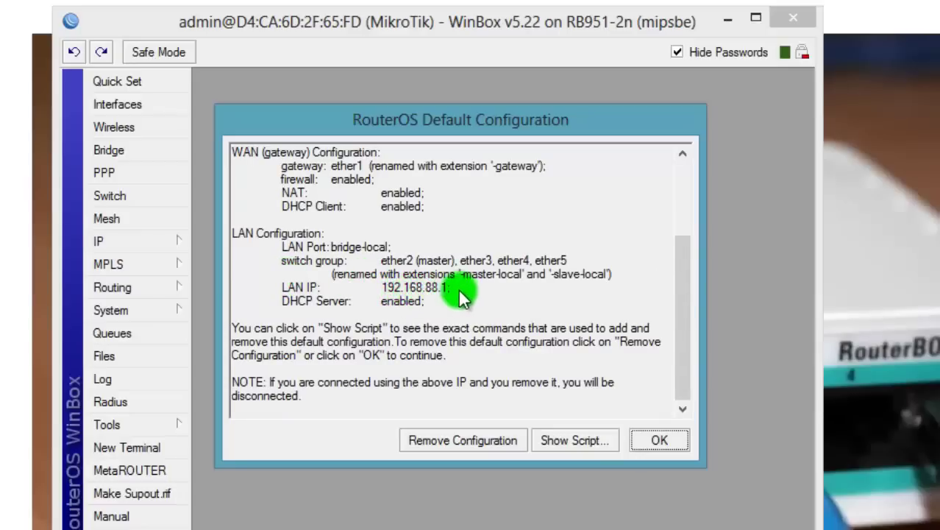
{"action": "left_click_drag", "start_coordinate": [680, 284], "coordinate": [684, 197]}
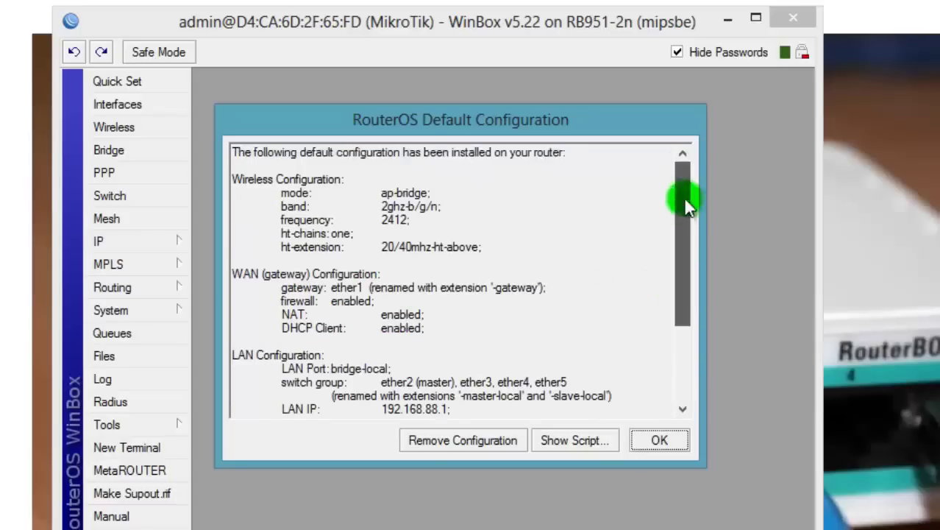
{"action": "scroll", "coordinate": [702, 11], "scroll_direction": "down", "scroll_amount": 3}
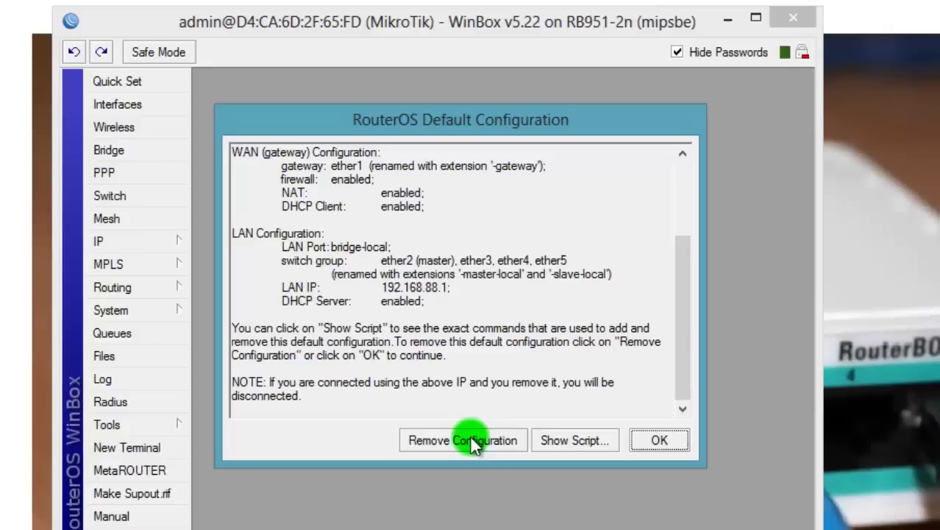
{"action": "left_click", "coordinate": [650, 437]}
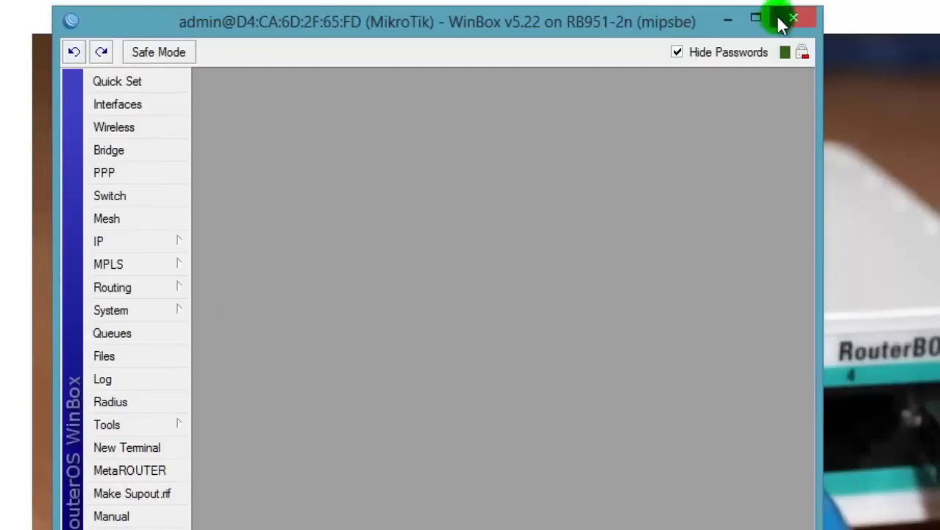
{"action": "left_click", "coordinate": [782, 19]}
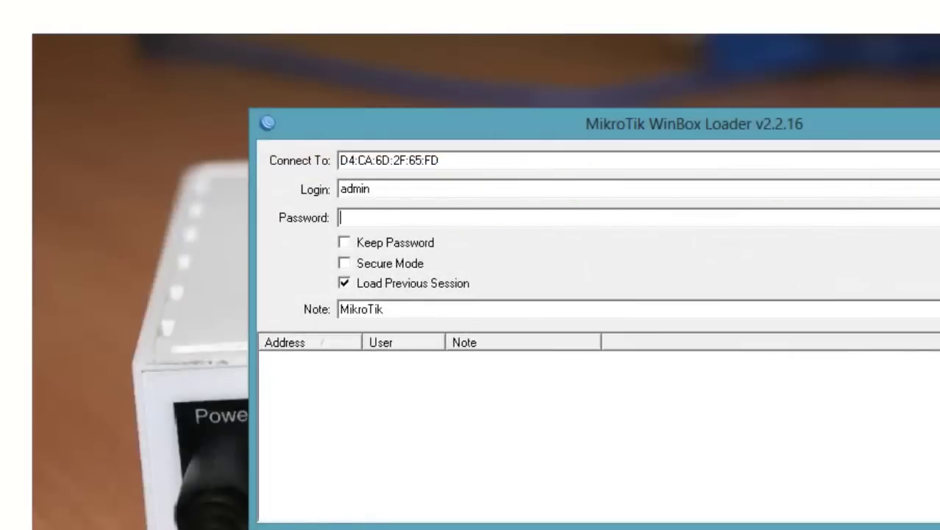
Connect to the discovered router by its IP address 192.168.88.1 as admin, then close the session and reposition the loader.
{"action": "left_click", "coordinate": [917, 138]}
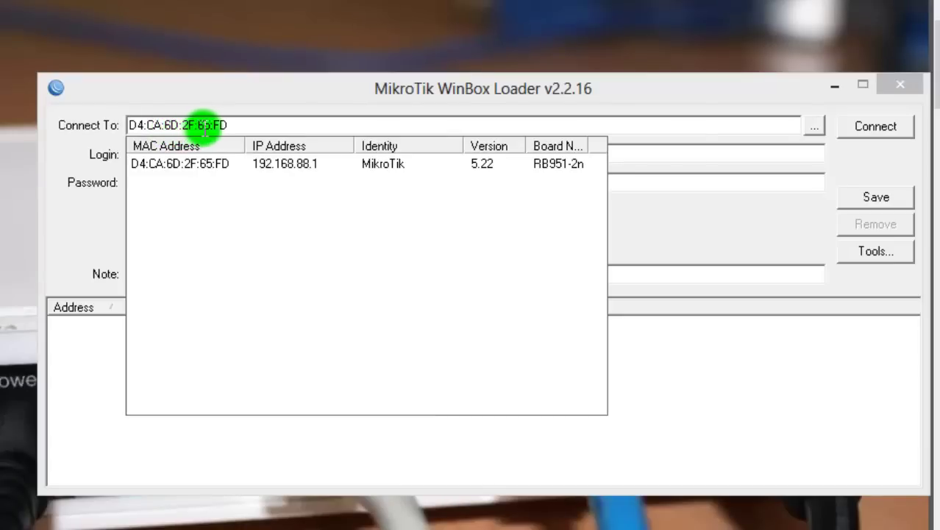
{"action": "left_click", "coordinate": [278, 168]}
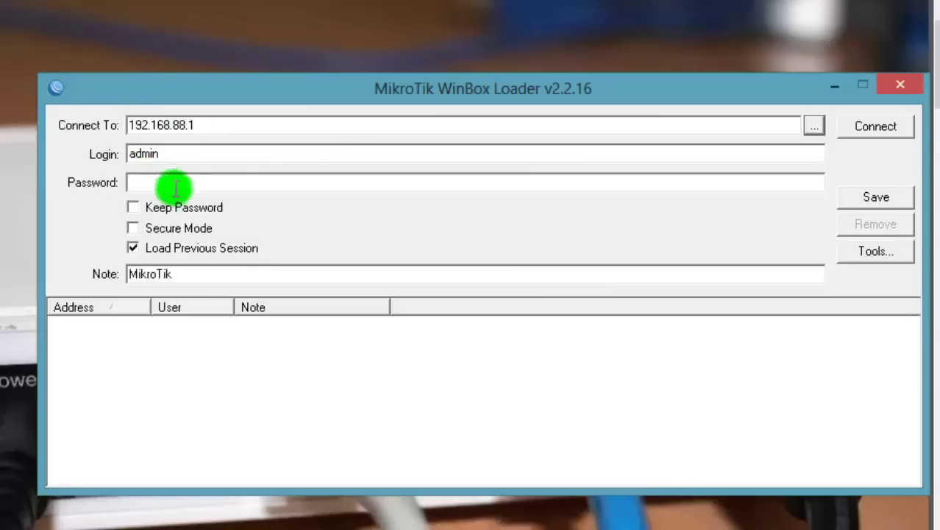
{"action": "left_click", "coordinate": [871, 126]}
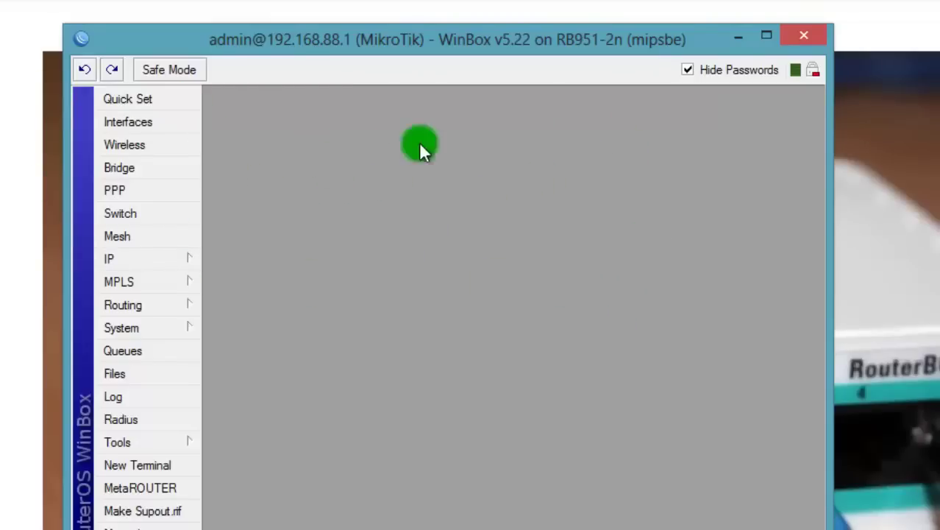
{"action": "left_click", "coordinate": [794, 37]}
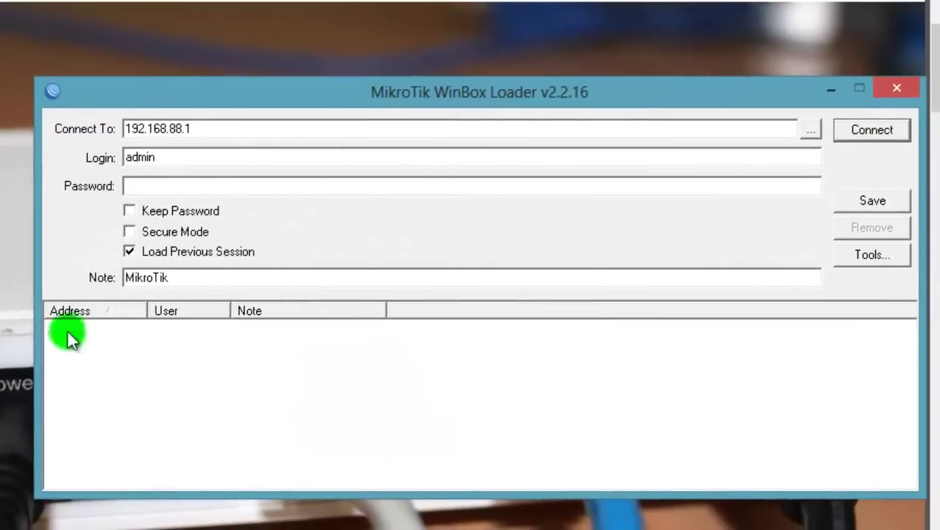
{"action": "left_click_drag", "start_coordinate": [343, 89], "coordinate": [224, 76]}
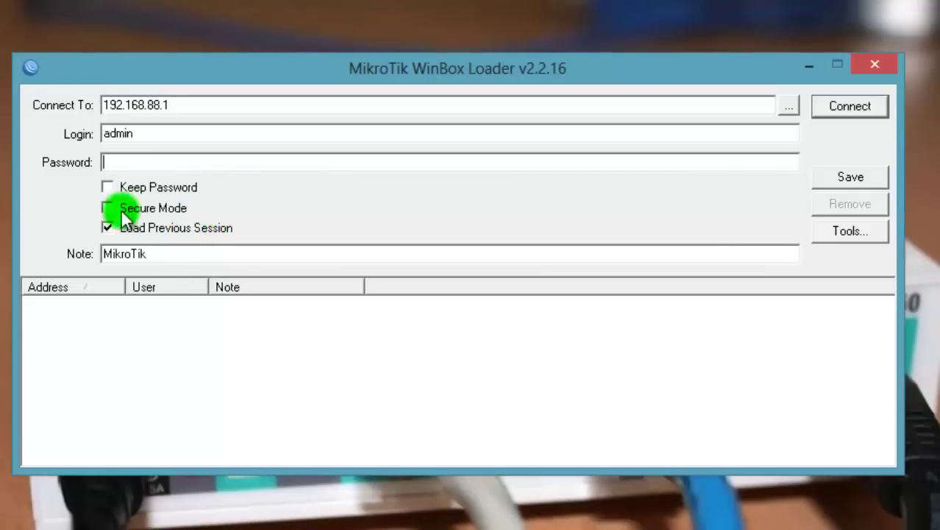
Try toggling the Keep Password, Secure Mode and Load Previous Session options on and off.
{"action": "left_click", "coordinate": [108, 188]}
{"action": "left_click", "coordinate": [107, 206]}
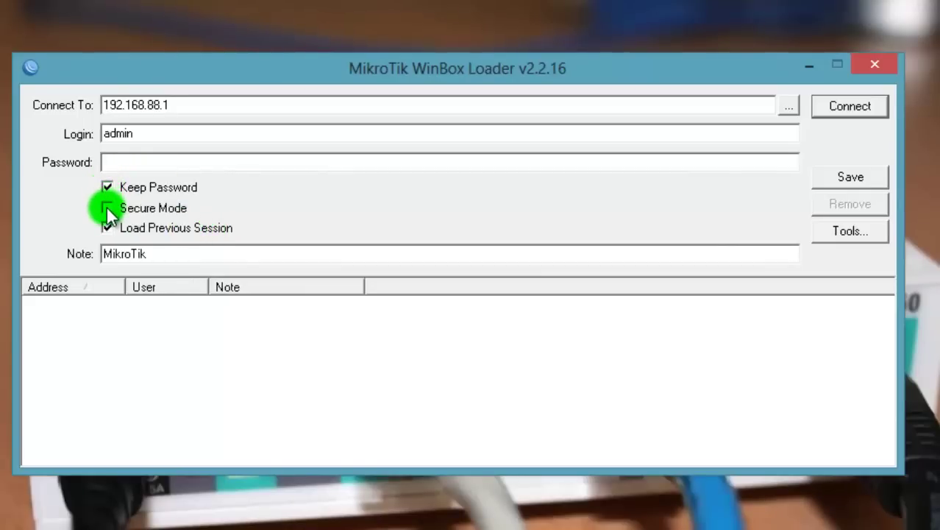
{"action": "left_click", "coordinate": [108, 188]}
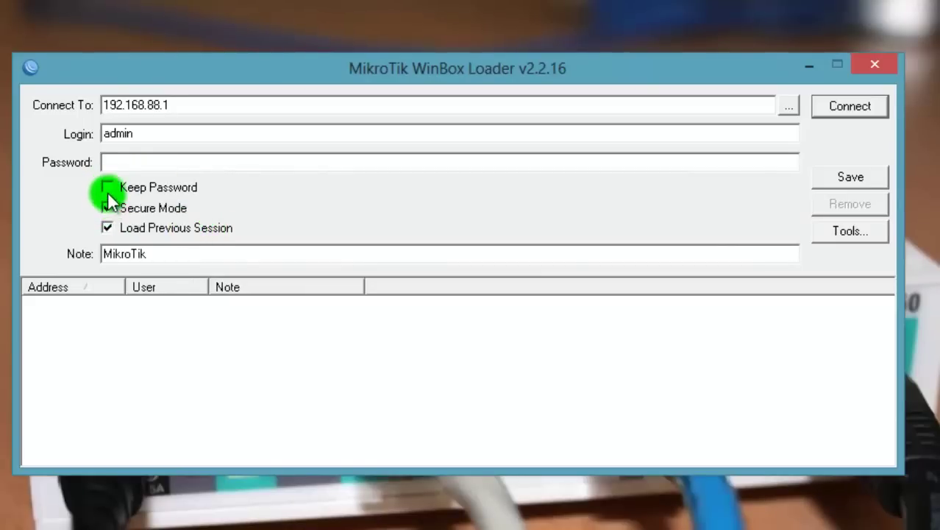
{"action": "left_click", "coordinate": [107, 189]}
{"action": "left_click", "coordinate": [107, 209]}
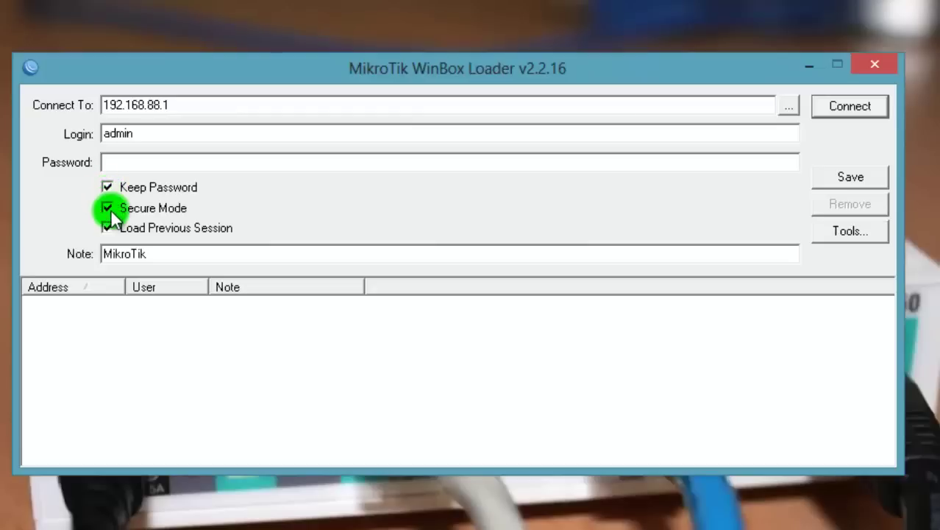
{"action": "left_click", "coordinate": [109, 209]}
{"action": "left_click", "coordinate": [114, 230]}
{"action": "left_click", "coordinate": [113, 229]}
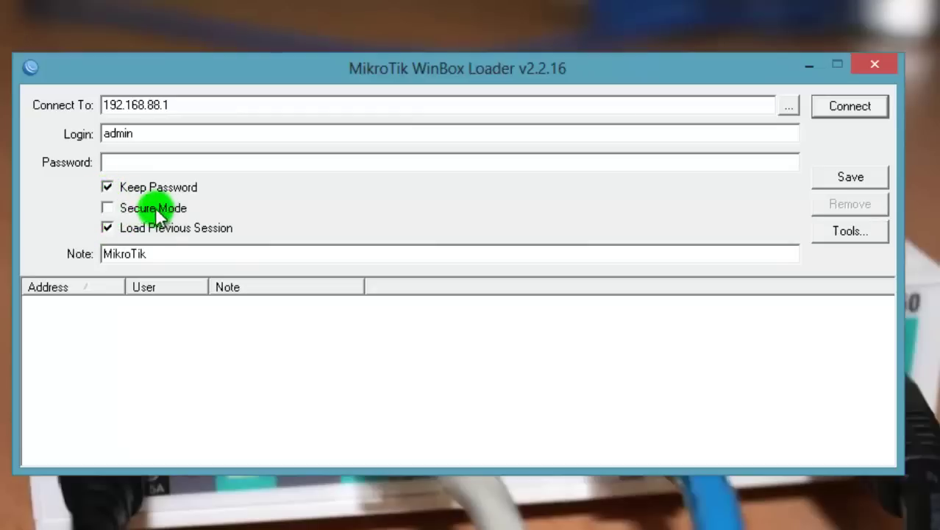
{"action": "left_click", "coordinate": [119, 192]}
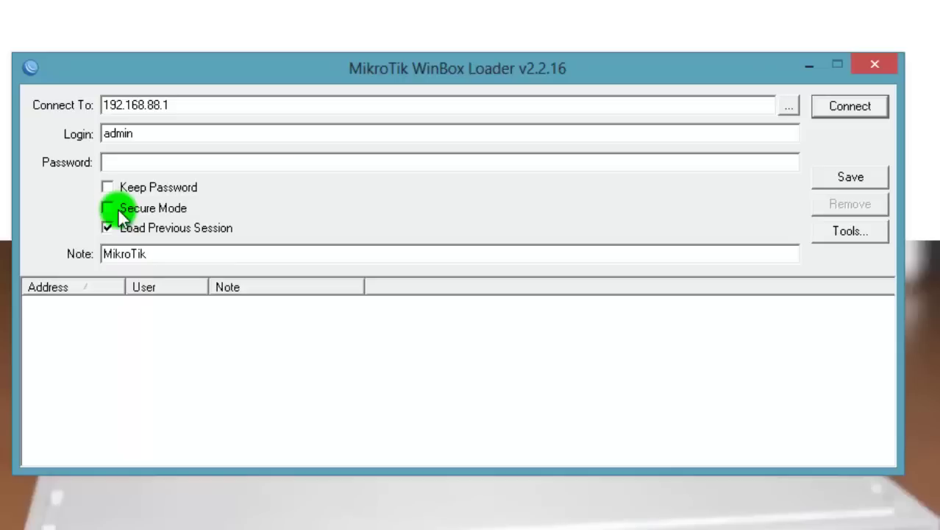
Enter a password for the admin login and enable both Keep Password and Secure Mode.
{"action": "left_click", "coordinate": [139, 157]}
{"action": "type", "text": "*****"}
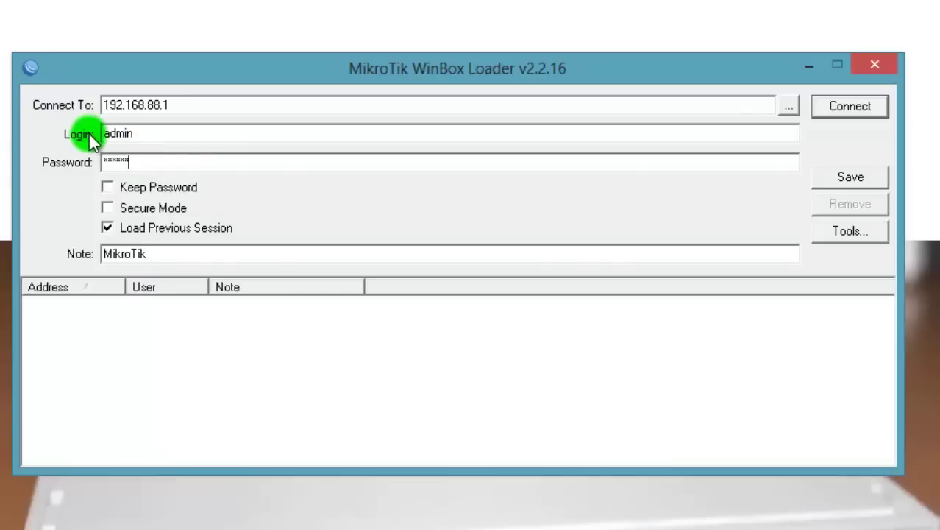
{"action": "left_click", "coordinate": [118, 214]}
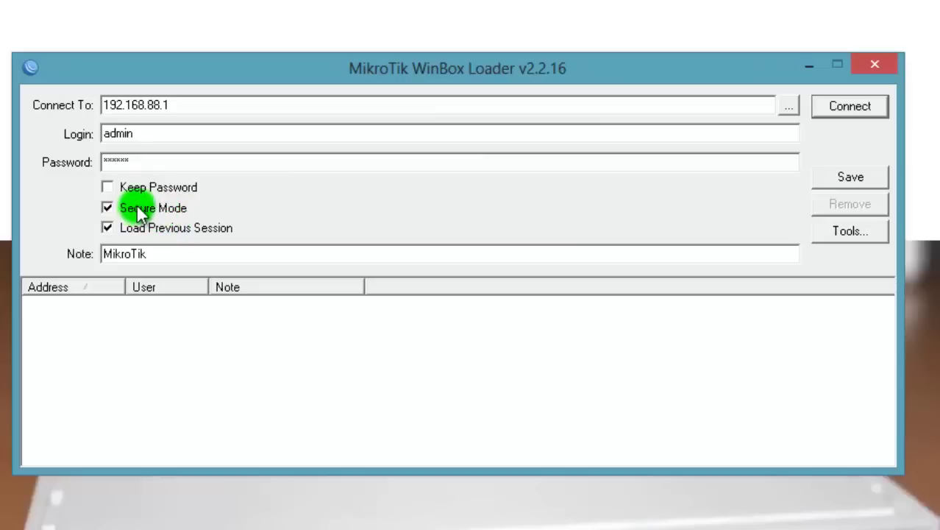
{"action": "left_click", "coordinate": [122, 206]}
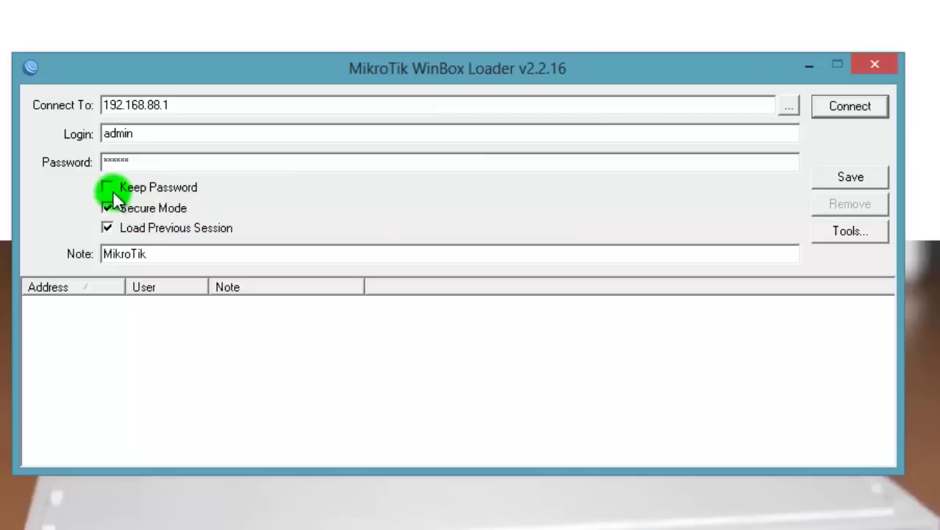
{"action": "left_click", "coordinate": [108, 188]}
{"action": "left_click", "coordinate": [107, 208]}
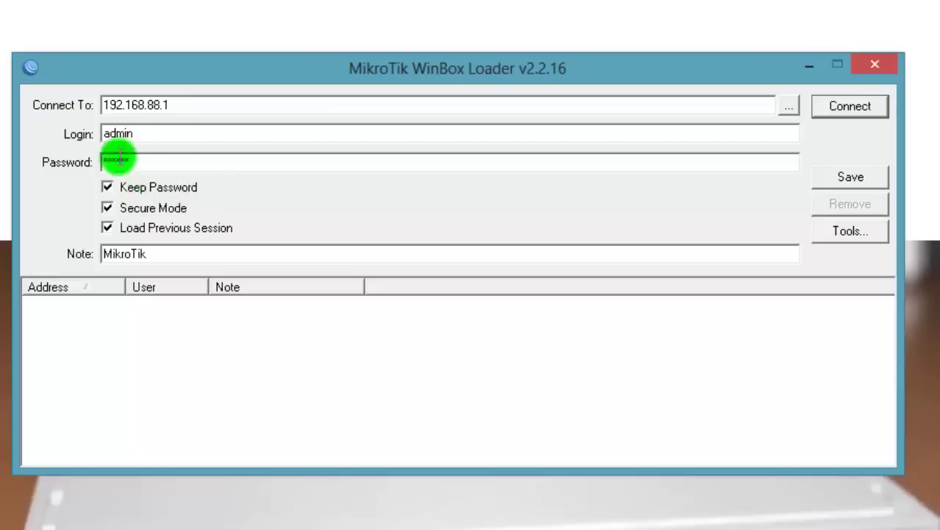
Extend the entered password with more characters and close WinBox Loader.
{"action": "left_click_drag", "start_coordinate": [139, 159], "coordinate": [103, 162]}
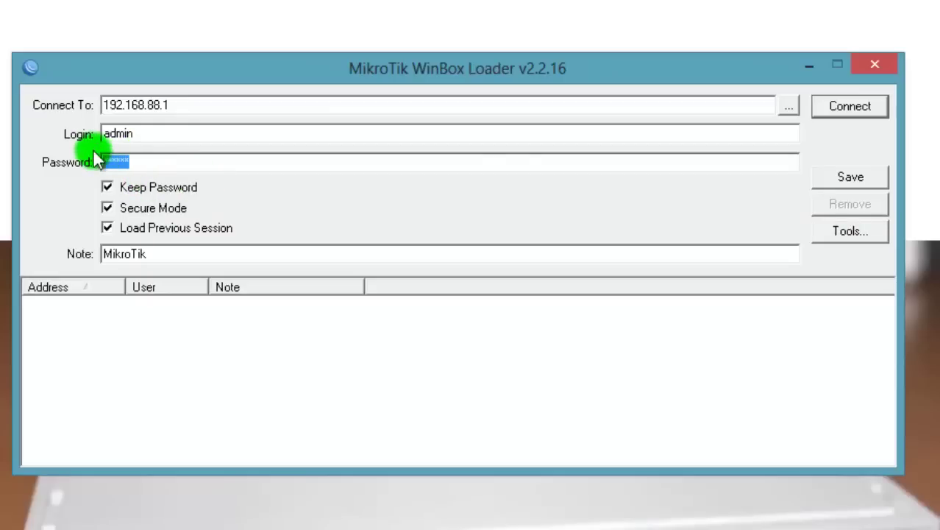
{"action": "left_click", "coordinate": [137, 168]}
{"action": "type", "text": "*********"}
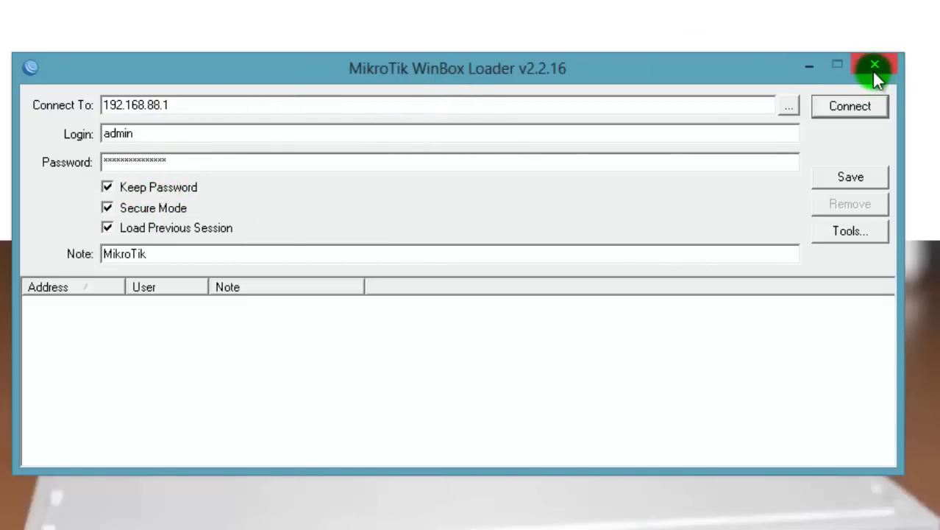
{"action": "left_click", "coordinate": [873, 70]}
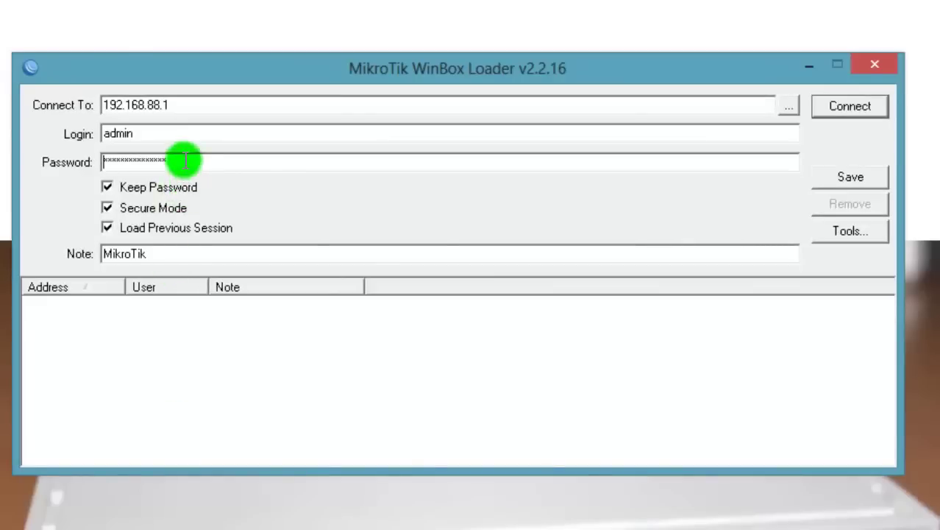
Select the entire stored password and turn off Keep Password.
{"action": "left_click", "coordinate": [171, 160]}
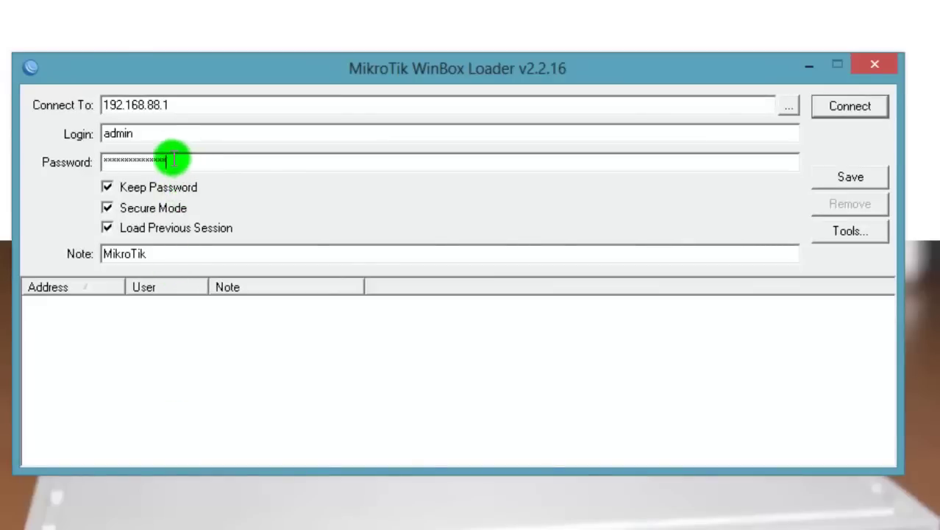
{"action": "left_click_drag", "start_coordinate": [172, 159], "coordinate": [111, 154]}
{"action": "left_click", "coordinate": [130, 154]}
{"action": "double_click", "coordinate": [130, 154]}
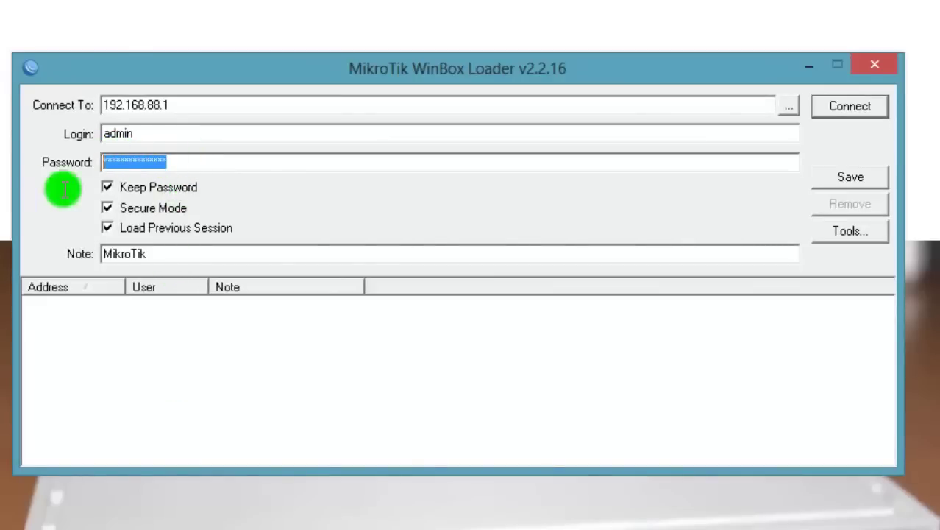
{"action": "left_click", "coordinate": [107, 189]}
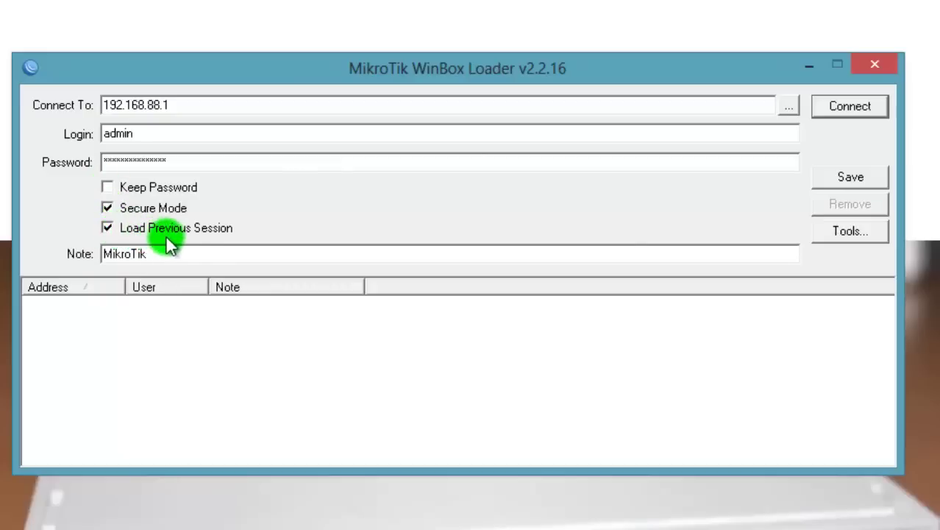
Try switching Load Previous Session off and back on, and close WinBox Loader.
{"action": "left_click", "coordinate": [105, 226]}
{"action": "left_click", "coordinate": [107, 227]}
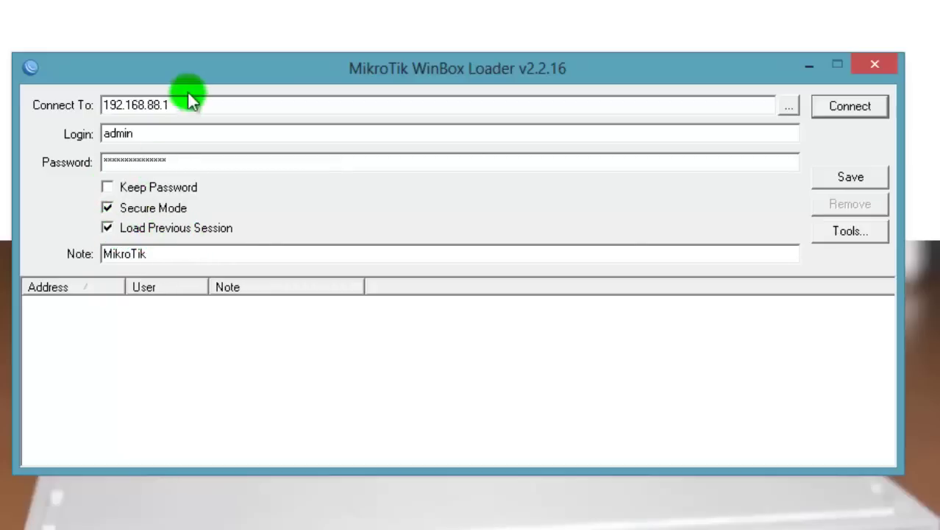
{"action": "double_click", "coordinate": [143, 132]}
{"action": "left_click", "coordinate": [150, 134]}
{"action": "left_click", "coordinate": [150, 162]}
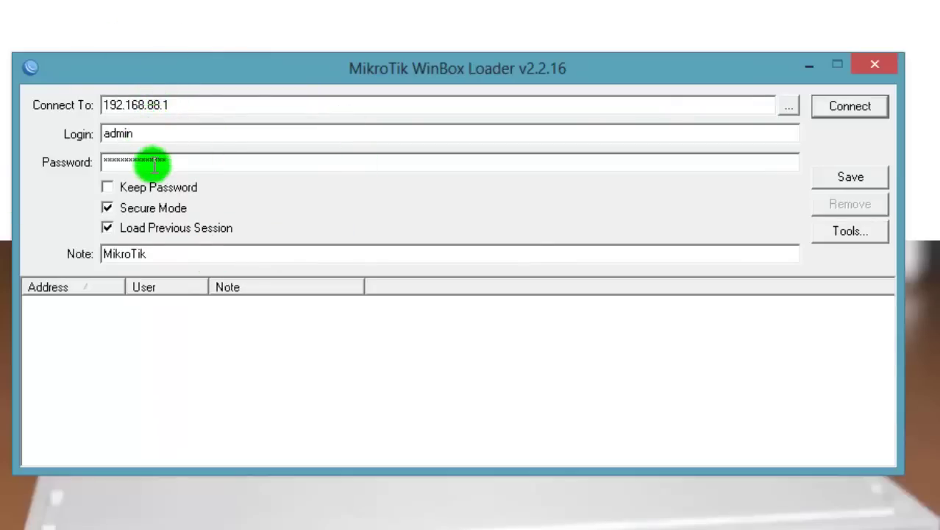
{"action": "left_click", "coordinate": [109, 229]}
{"action": "left_click", "coordinate": [108, 229]}
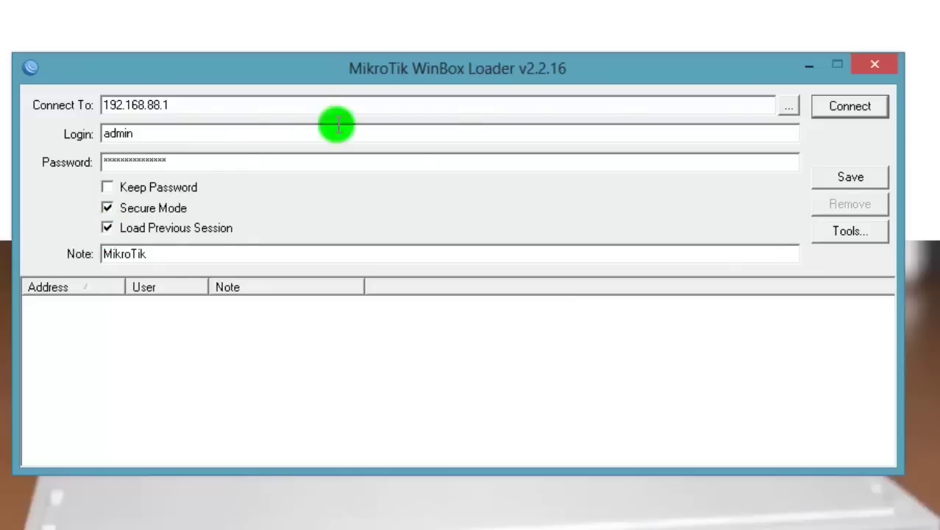
{"action": "left_click", "coordinate": [876, 68]}
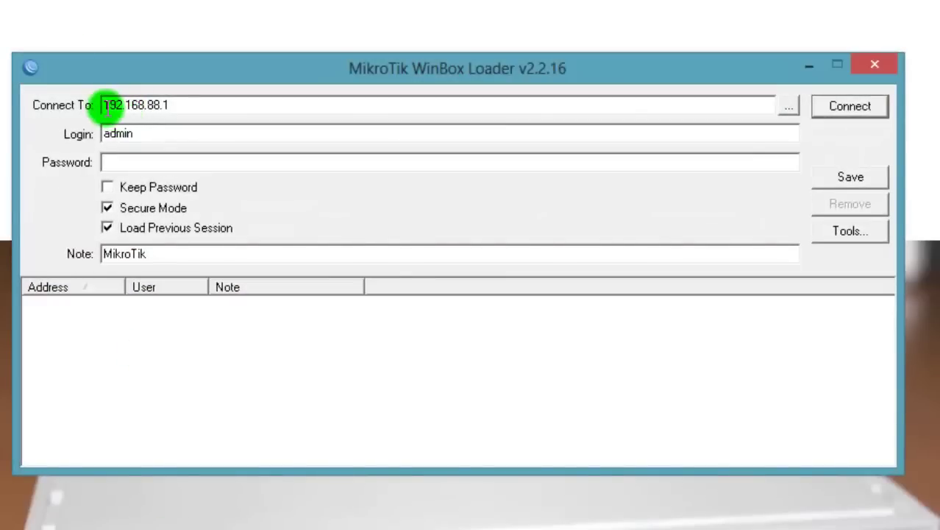
Enable Keep Password and connect to 192.168.88.1 as admin with no password, closing the router session again.
{"action": "left_click_drag", "start_coordinate": [106, 106], "coordinate": [33, 140]}
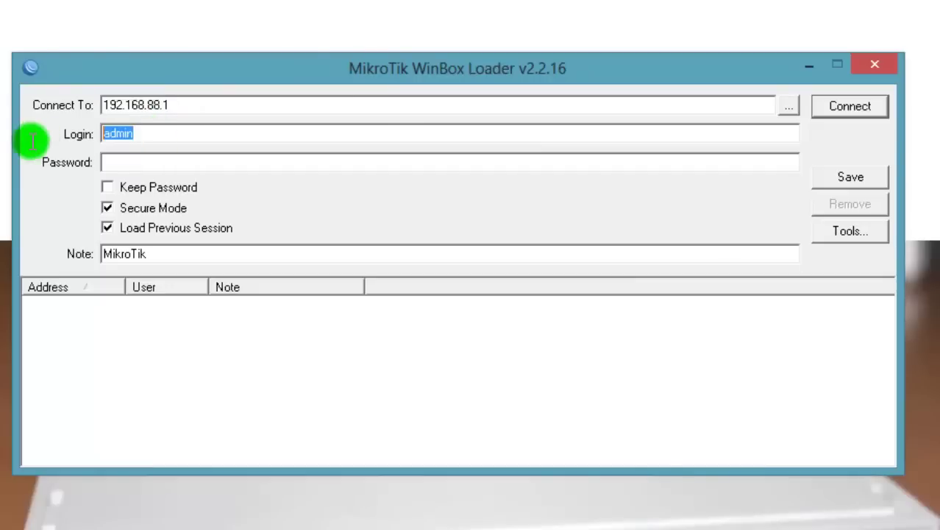
{"action": "left_click", "coordinate": [108, 188]}
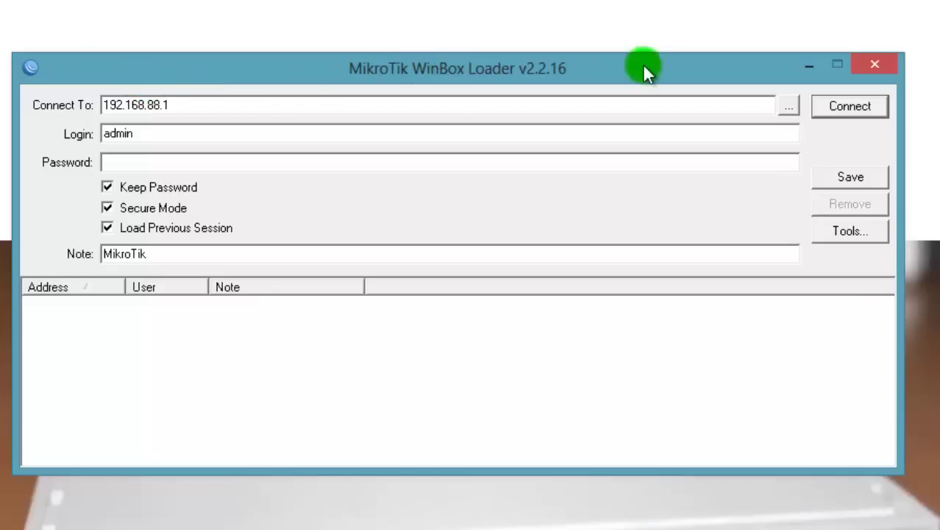
{"action": "left_click", "coordinate": [823, 112]}
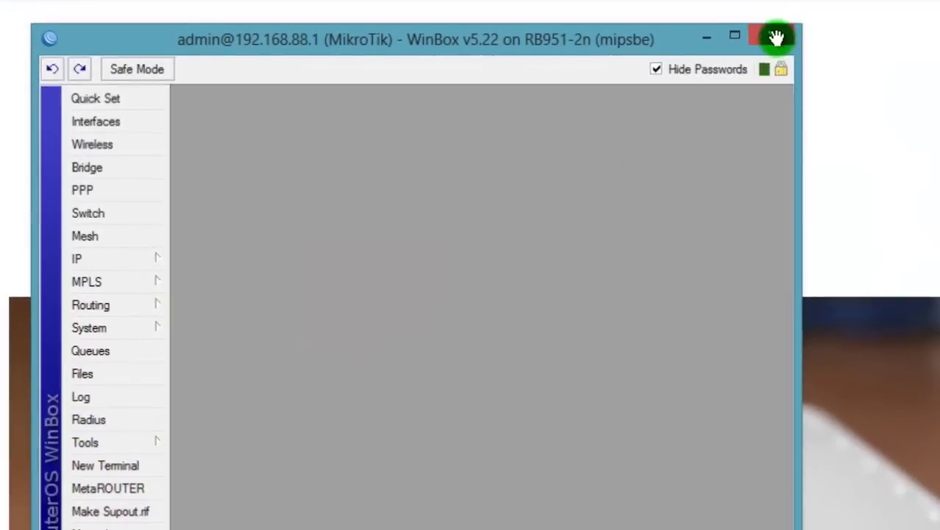
{"action": "left_click", "coordinate": [775, 36]}
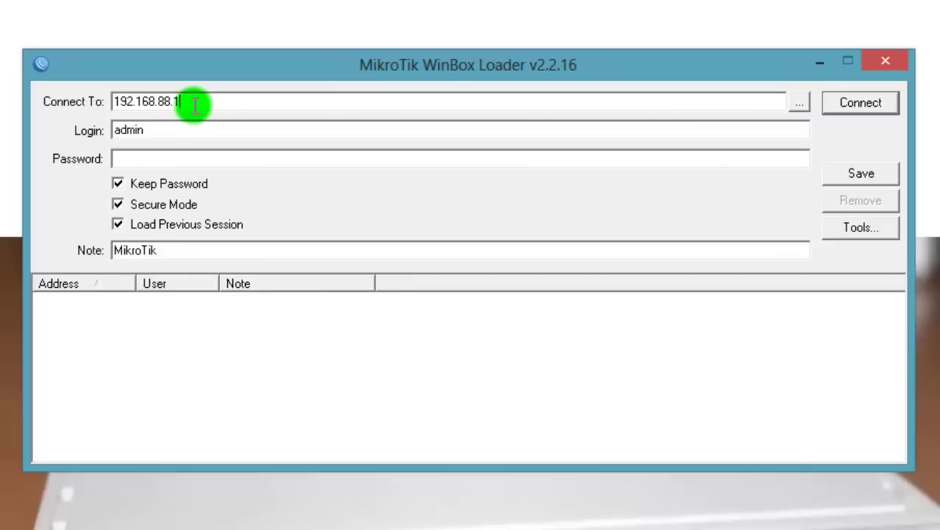
Try 192.168.5.6 as the Connect To address and clear it.
{"action": "key", "text": "BackSpace"}
{"action": "key", "text": "BackSpace"}
{"action": "key", "text": "BackSpace"}
{"action": "key", "text": "BackSpace"}
{"action": "type", "text": "5.6"}
{"action": "key", "text": "BackSpace"}
{"action": "key", "text": "BackSpace"}
{"action": "key", "text": "BackSpace"}
{"action": "key", "text": "BackSpace"}
{"action": "key", "text": "BackSpace"}
{"action": "key", "text": "BackSpace"}
{"action": "key", "text": "BackSpace"}
{"action": "key", "text": "BackSpace"}
{"action": "key", "text": "BackSpace"}
{"action": "key", "text": "BackSpace"}
{"action": "key", "text": "BackSpace"}
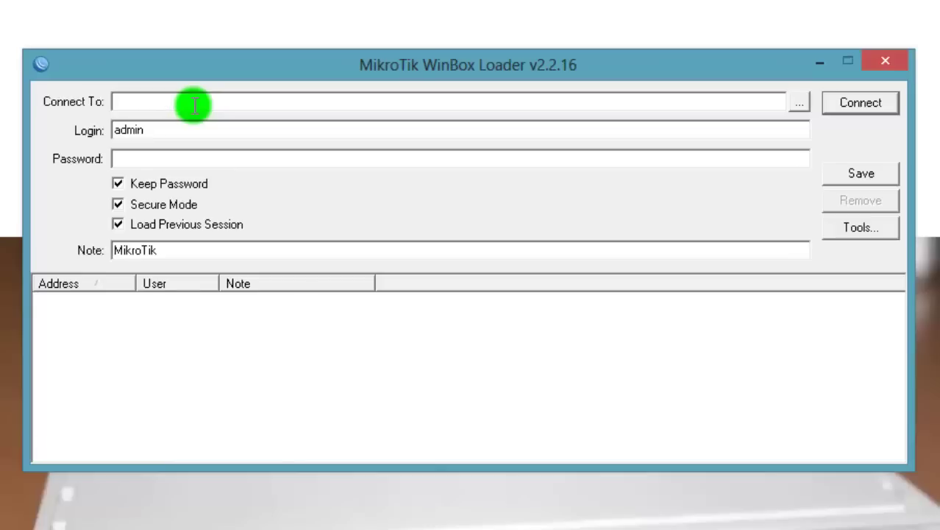
Try 10.10.10.50 as the Connect To address and clear it.
{"action": "type", "text": "10.10.10.50"}
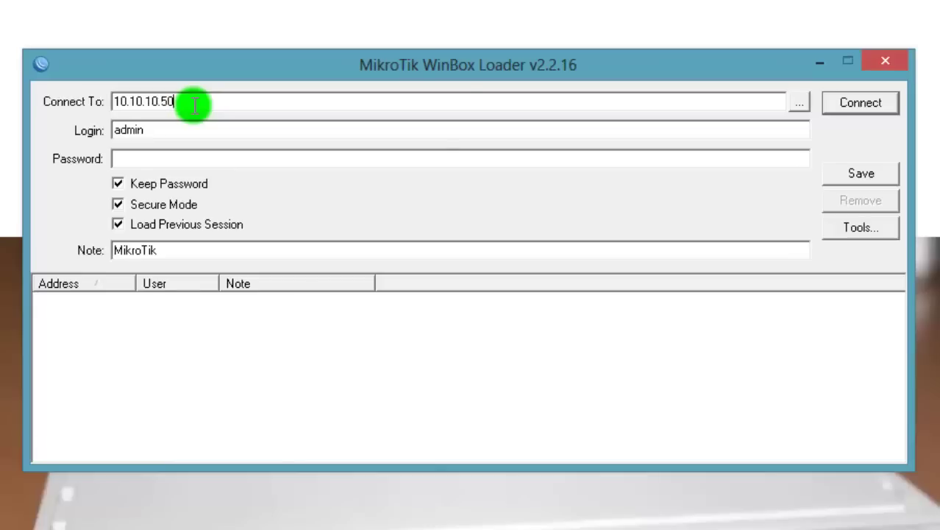
{"action": "key", "text": "BackSpace"}
{"action": "key", "text": "BackSpace"}
{"action": "key", "text": "BackSpace"}
{"action": "key", "text": "BackSpace"}
{"action": "key", "text": "BackSpace"}
{"action": "key", "text": "BackSpace"}
{"action": "key", "text": "BackSpace"}
{"action": "key", "text": "BackSpace"}
{"action": "key", "text": "BackSpace"}
{"action": "key", "text": "BackSpace"}
{"action": "key", "text": "BackSpace"}
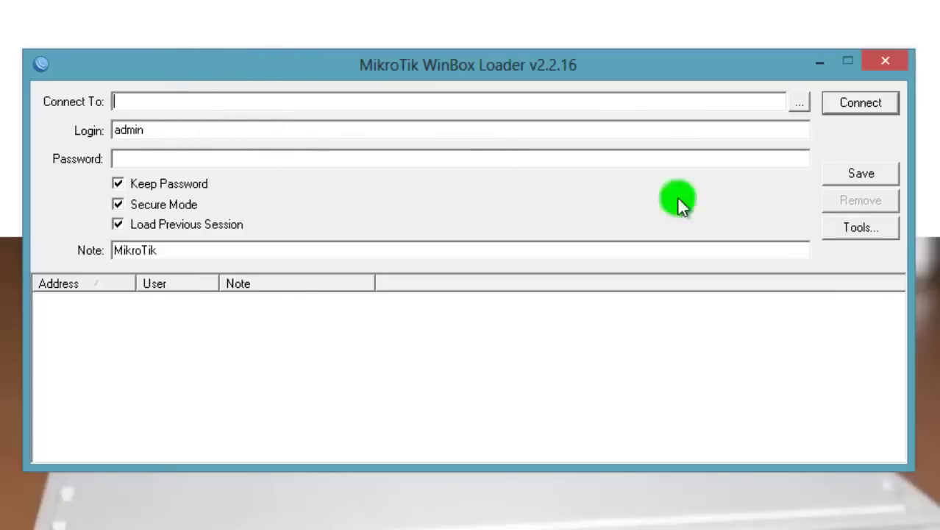
Choose the discovered MikroTik router by its MAC address D4:CA:6D:2F:65:FD and save the connection to the address list.
{"action": "left_click", "coordinate": [799, 106]}
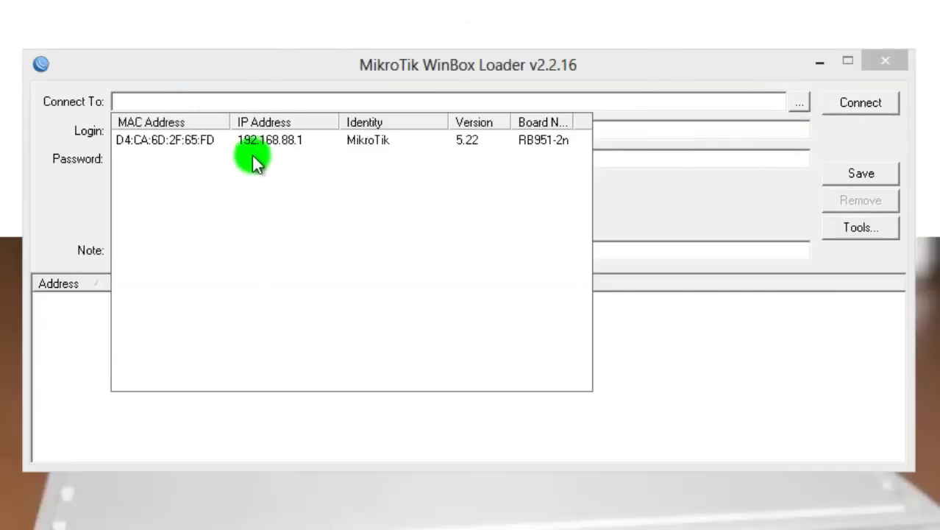
{"action": "double_click", "coordinate": [196, 136]}
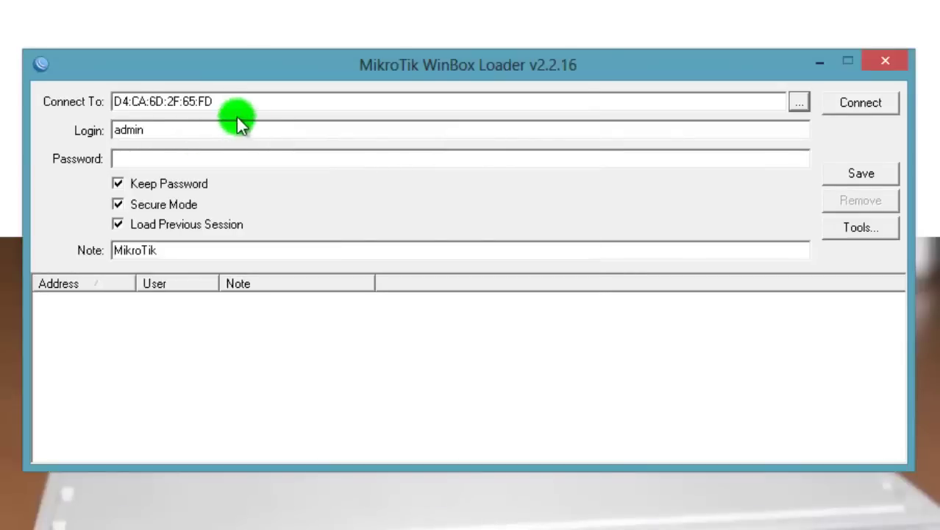
{"action": "left_click", "coordinate": [169, 159]}
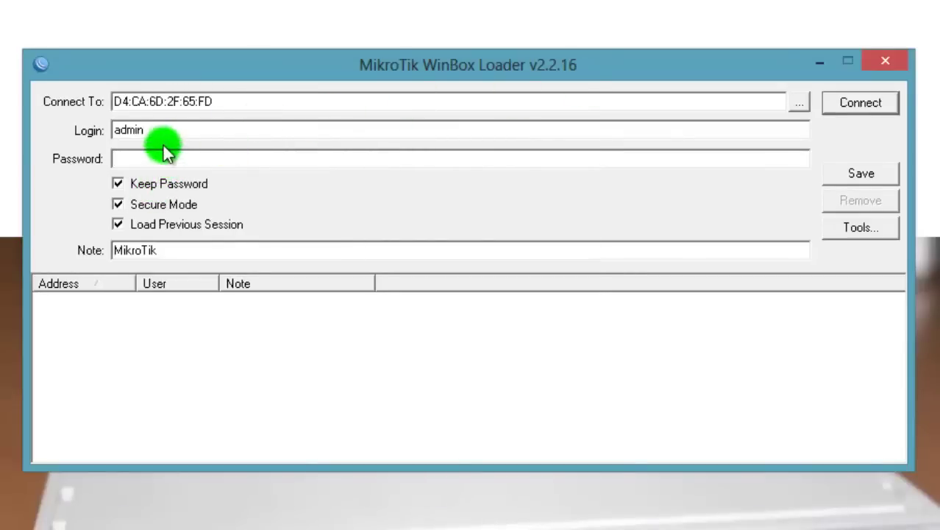
{"action": "left_click", "coordinate": [863, 174]}
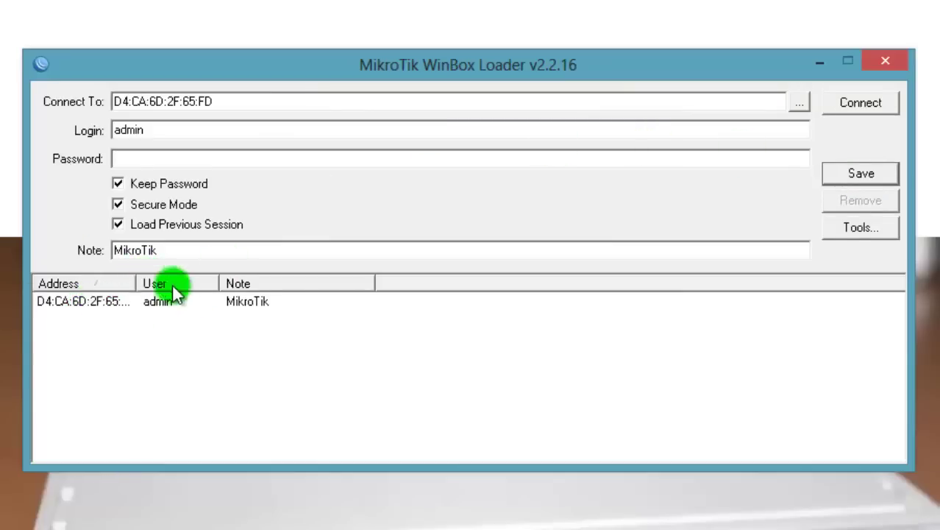
Change the note of the saved admin connection to "iqtech router" and save the entry.
{"action": "left_click", "coordinate": [201, 292]}
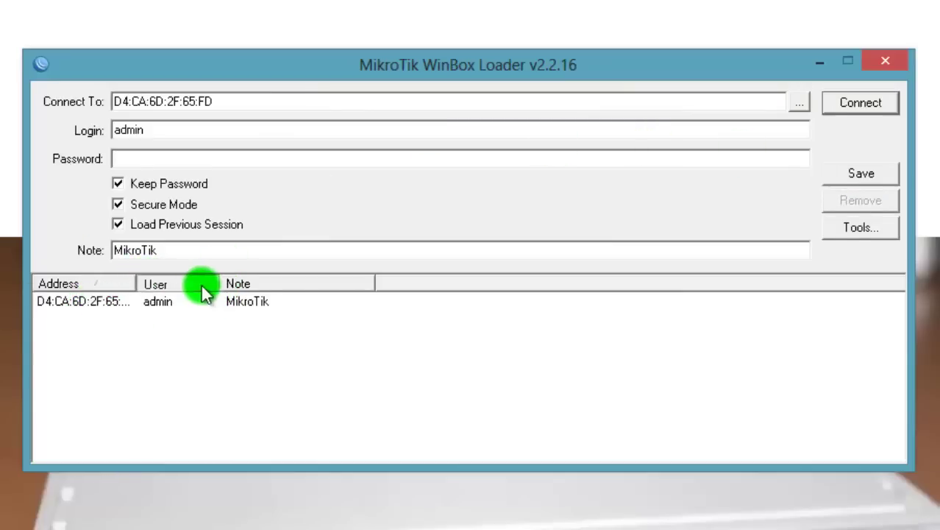
{"action": "left_click", "coordinate": [161, 303]}
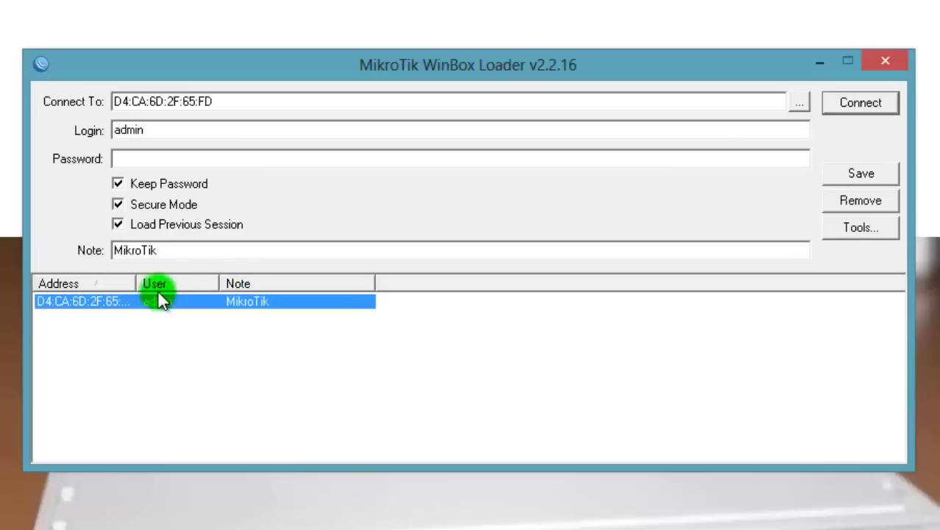
{"action": "left_click_drag", "start_coordinate": [162, 250], "coordinate": [87, 242]}
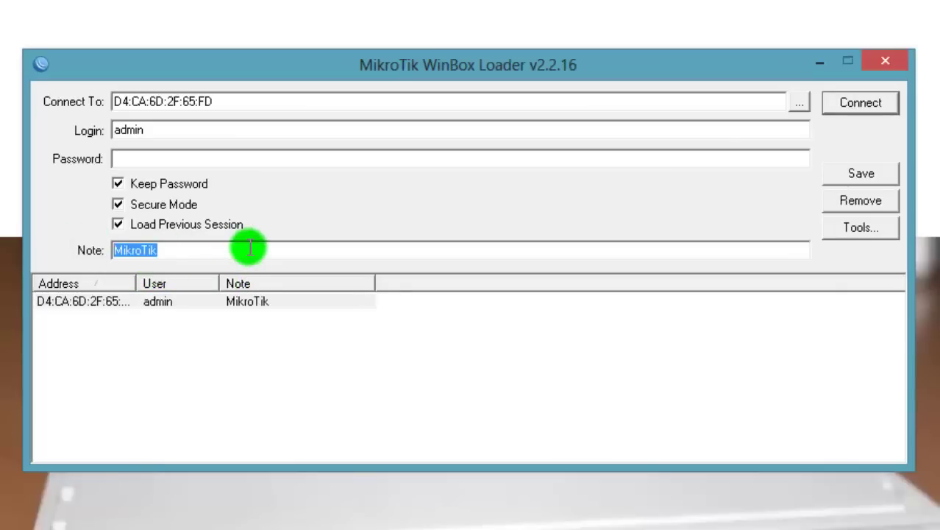
{"action": "type", "text": "mi"}
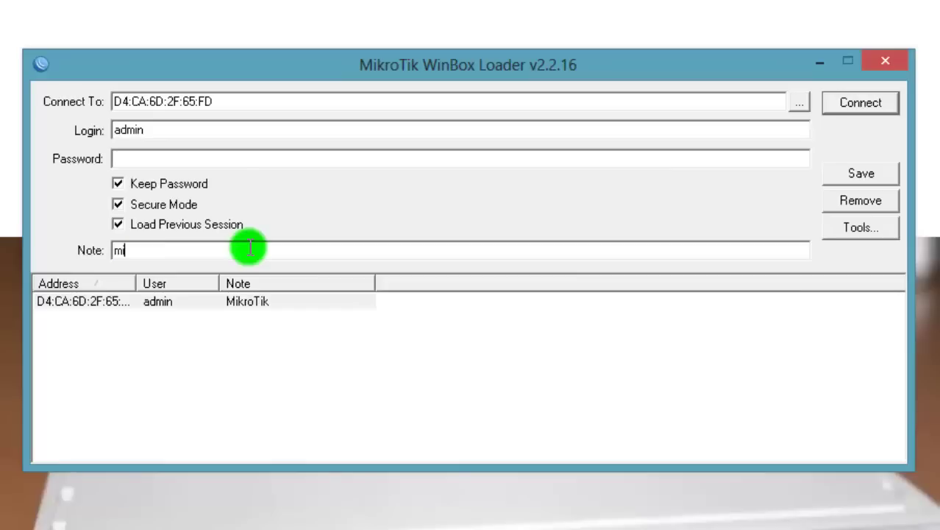
{"action": "type", "text": "kro"}
{"action": "key", "text": "BackSpace"}
{"action": "key", "text": "BackSpace"}
{"action": "key", "text": "BackSpace"}
{"action": "key", "text": "BackSpace"}
{"action": "key", "text": "BackSpace"}
{"action": "type", "text": "iqtech router"}
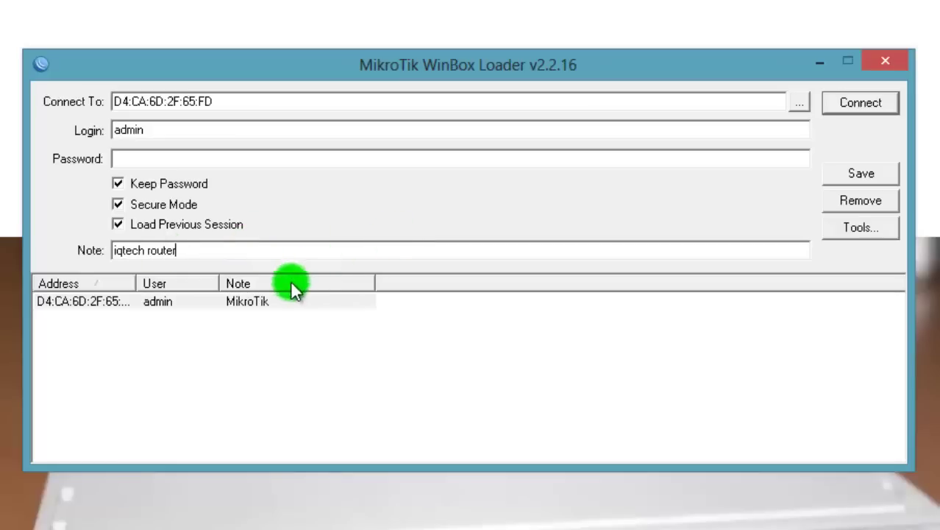
{"action": "left_click", "coordinate": [252, 302]}
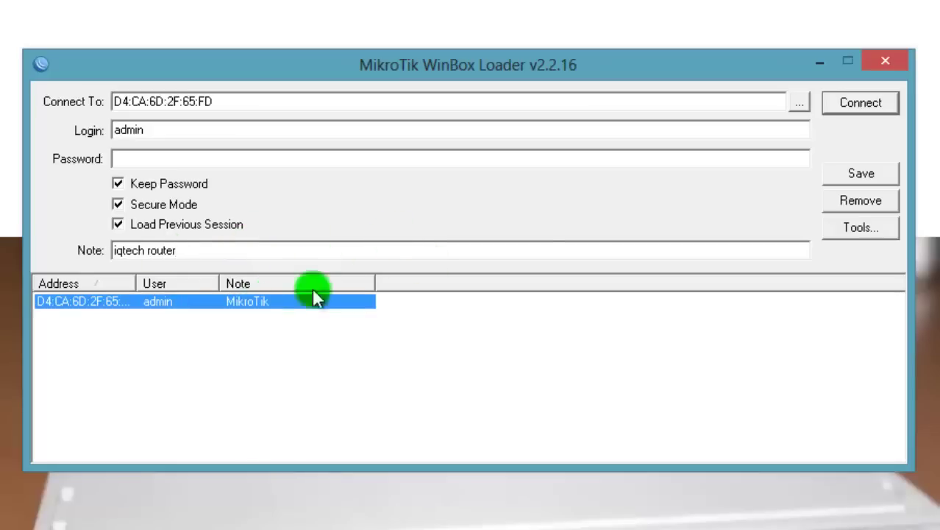
{"action": "left_click", "coordinate": [844, 173]}
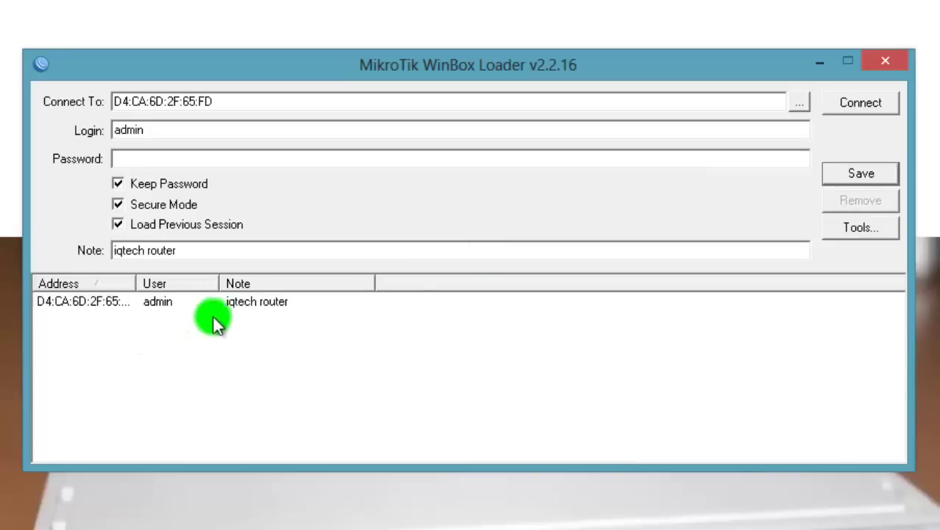
Remove the "iqtech router" entry from the address list and save it again.
{"action": "left_click", "coordinate": [83, 305]}
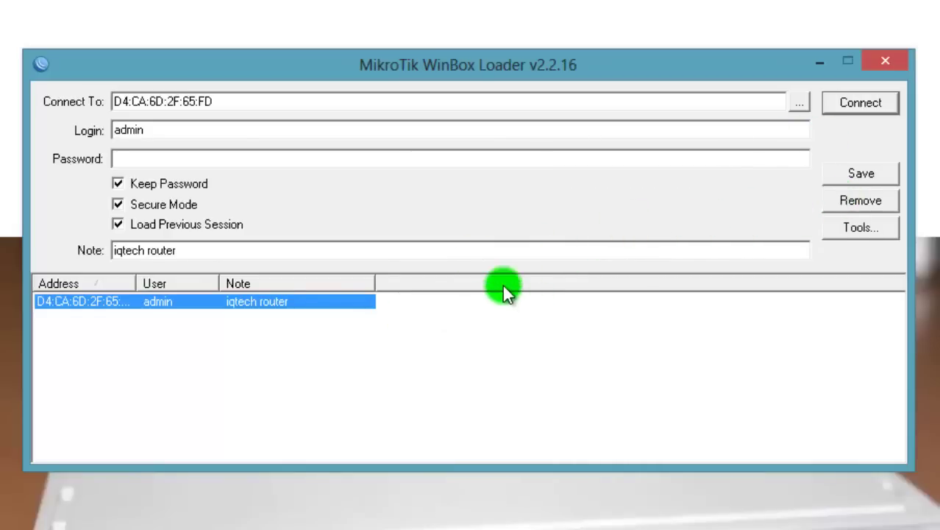
{"action": "left_click", "coordinate": [855, 200]}
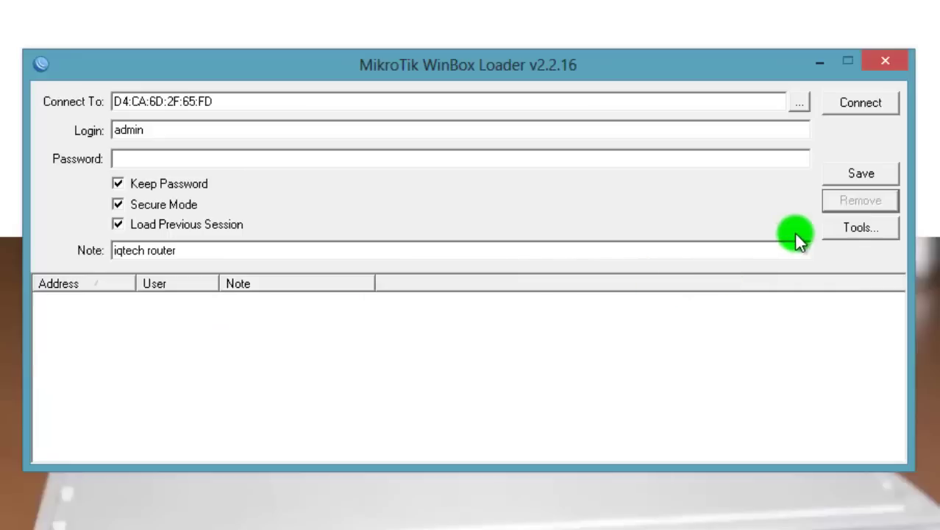
{"action": "left_click", "coordinate": [855, 178]}
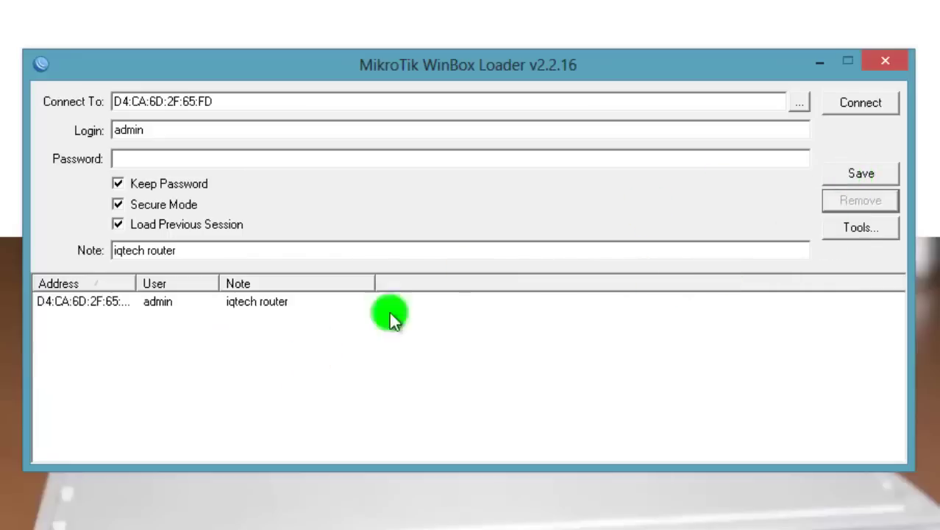
Remove all saved addresses and save the current "iqtech router" connection again.
{"action": "left_click", "coordinate": [242, 303]}
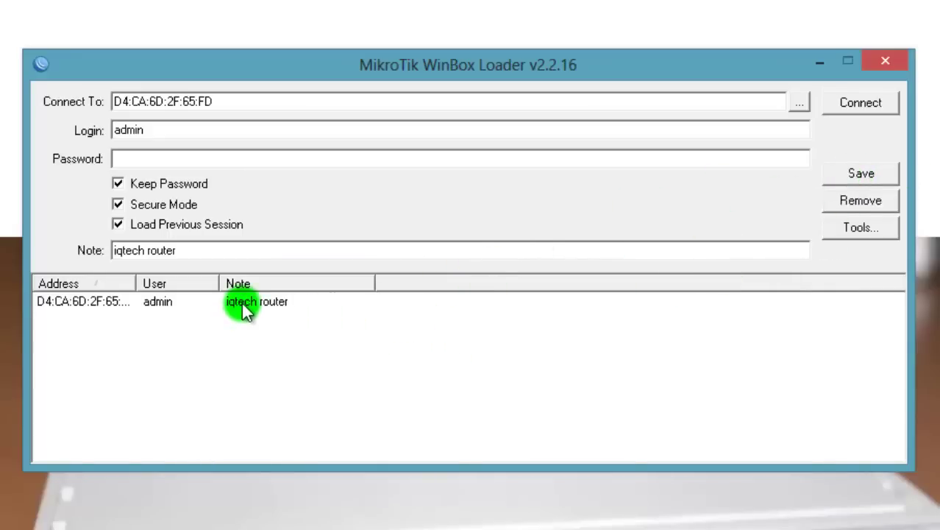
{"action": "left_click", "coordinate": [847, 229]}
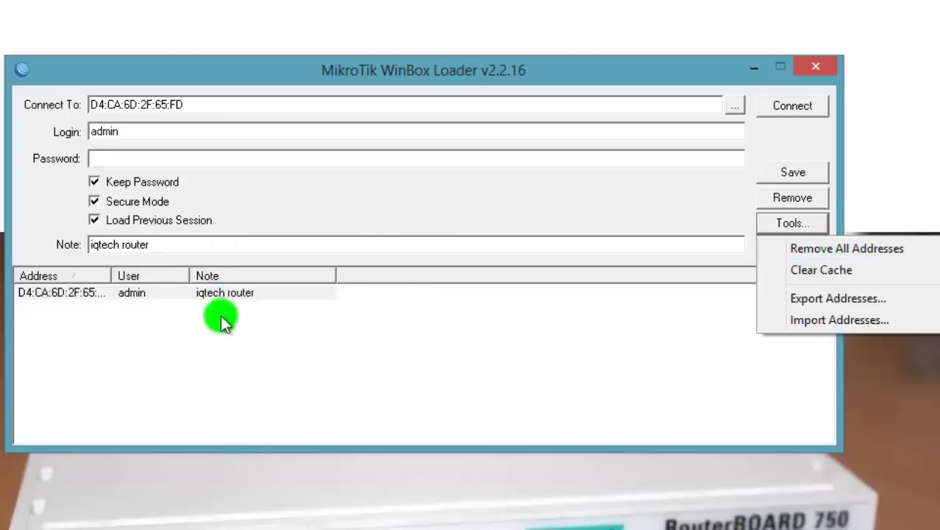
{"action": "left_click", "coordinate": [814, 249]}
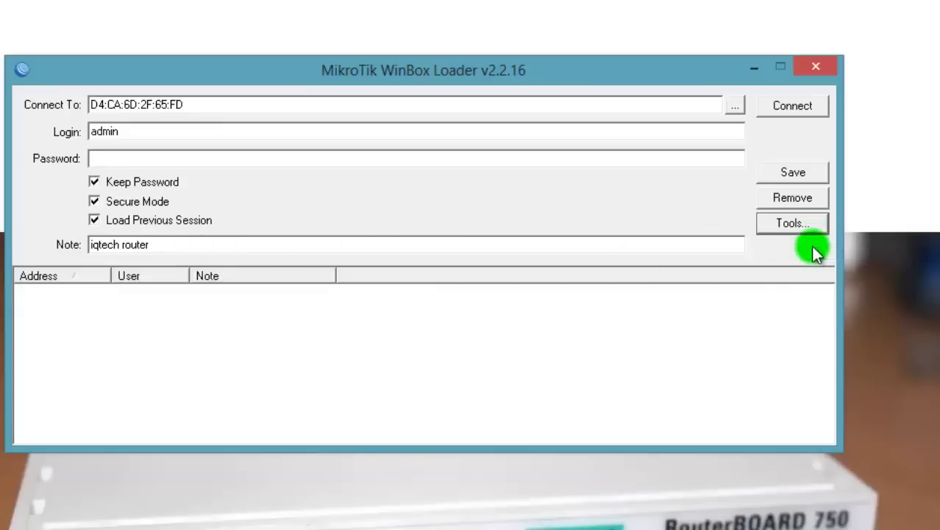
{"action": "left_click", "coordinate": [799, 228]}
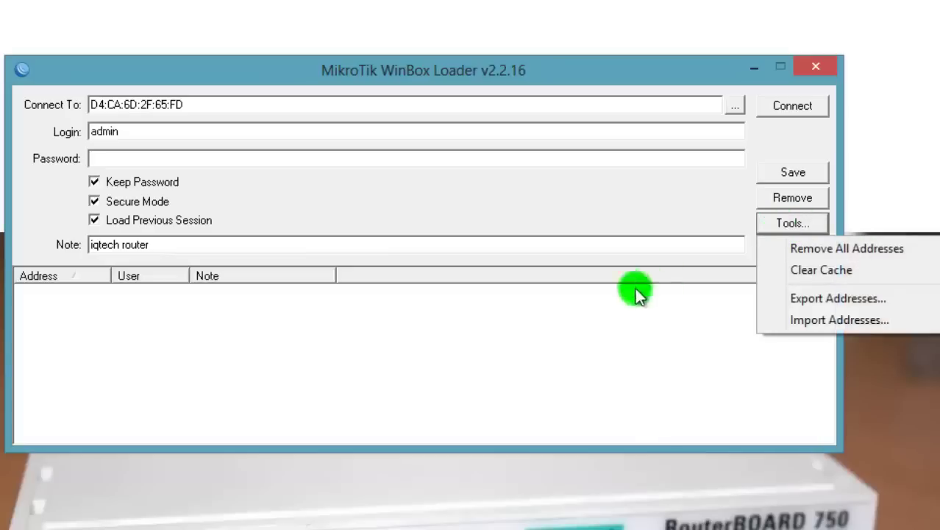
{"action": "left_click", "coordinate": [783, 174]}
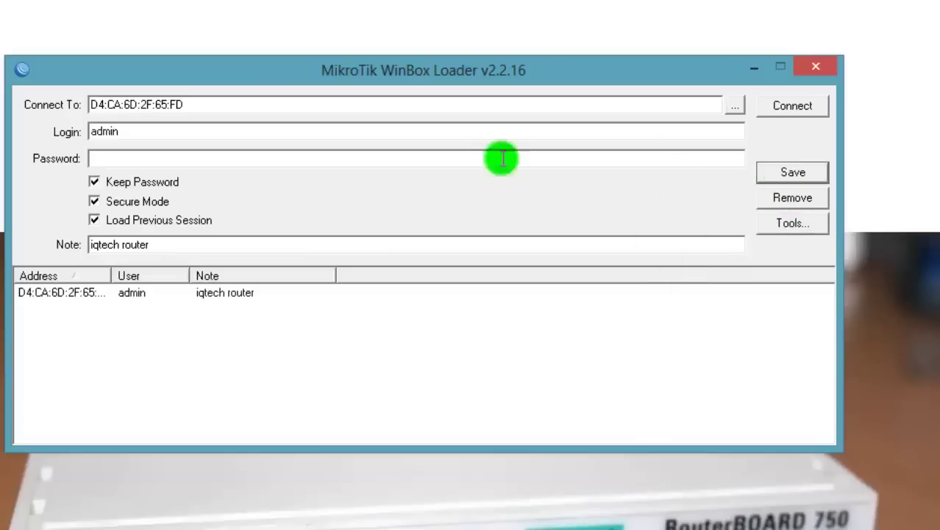
Change the connection's MAC address to D4:CA:6D:2F:65:F5.
{"action": "left_click", "coordinate": [189, 104]}
{"action": "double_click", "coordinate": [190, 105]}
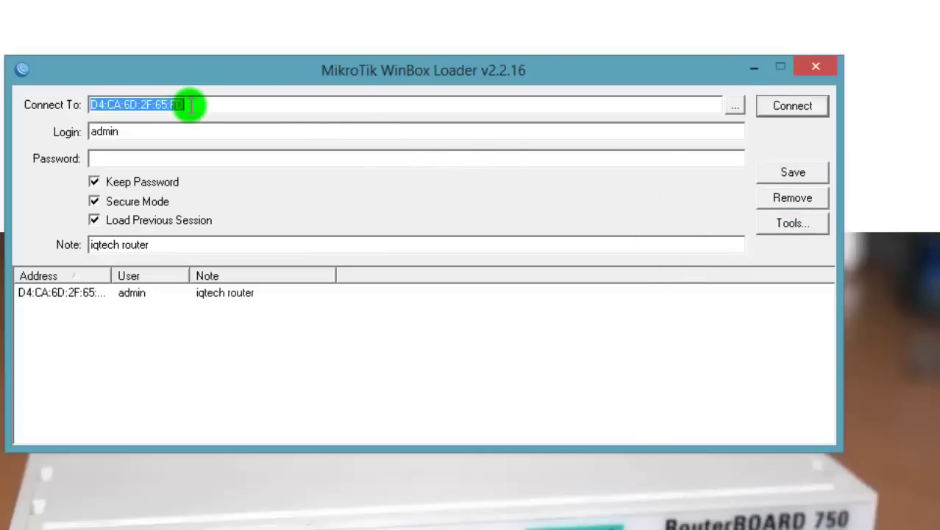
{"action": "left_click", "coordinate": [189, 104]}
{"action": "double_click", "coordinate": [190, 104]}
{"action": "left_click", "coordinate": [190, 104]}
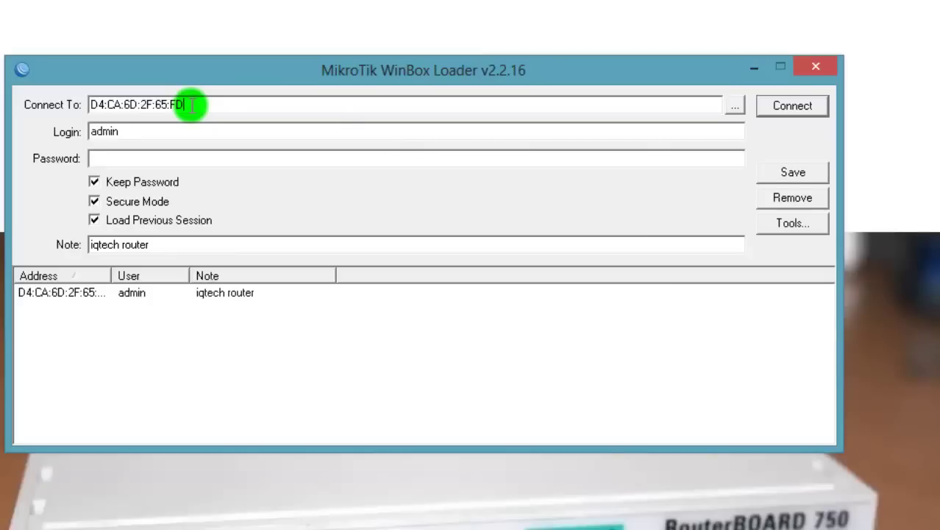
{"action": "key", "text": "BackSpace"}
{"action": "type", "text": "5"}
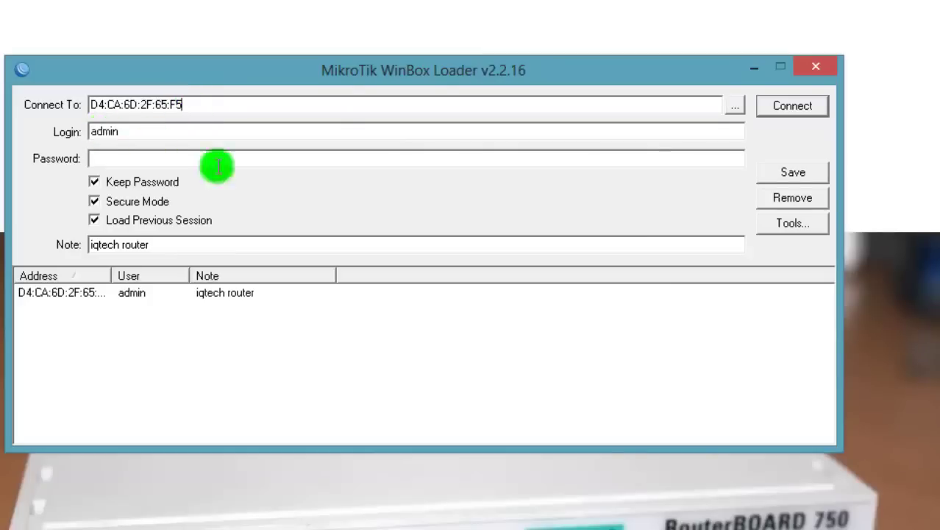
Set the connection's note to "roter baghdad" and save it as a new entry in the address list.
{"action": "double_click", "coordinate": [162, 249]}
{"action": "key", "text": "BackSpace"}
{"action": "key", "text": "BackSpace"}
{"action": "key", "text": "BackSpace"}
{"action": "key", "text": "BackSpace"}
{"action": "key", "text": "BackSpace"}
{"action": "key", "text": "BackSpace"}
{"action": "key", "text": "BackSpace"}
{"action": "key", "text": "BackSpace"}
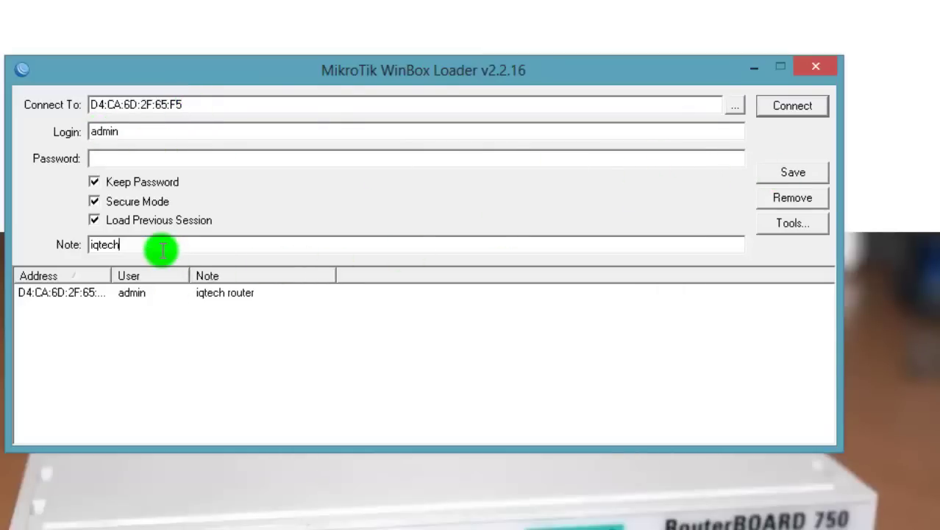
{"action": "type", "text": "roter b"}
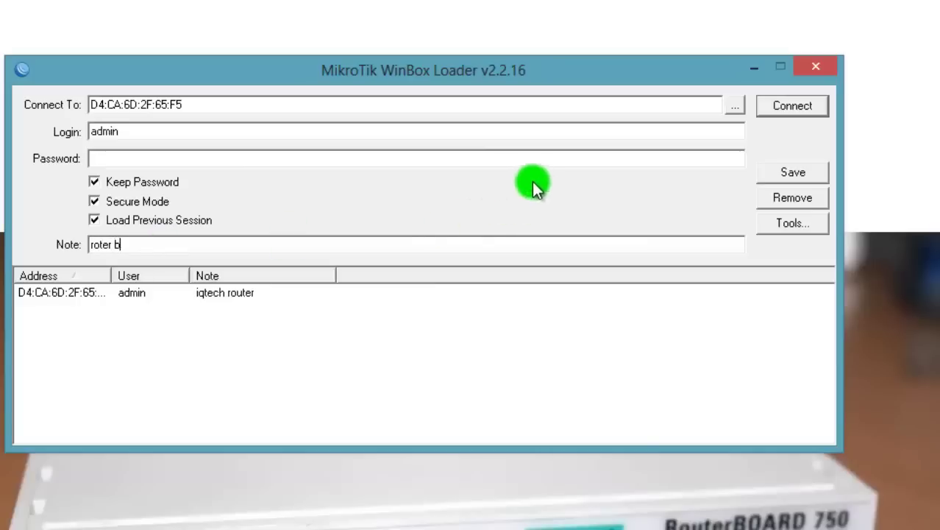
{"action": "type", "text": "aghdad"}
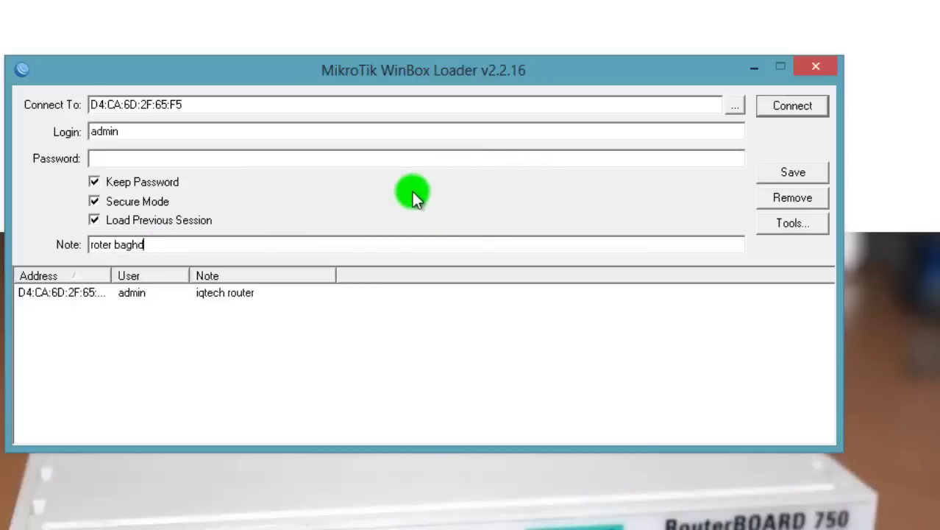
{"action": "left_click", "coordinate": [770, 175]}
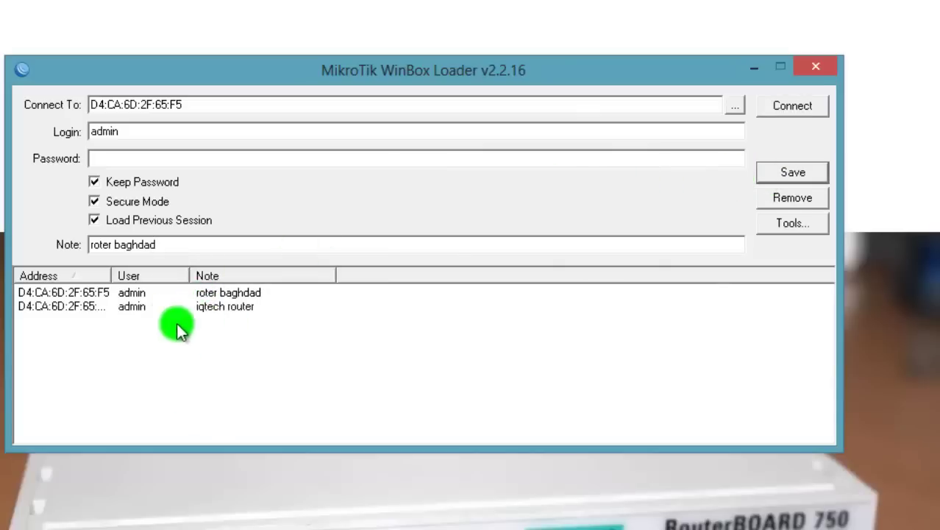
Remove all saved addresses from the address list.
{"action": "left_click", "coordinate": [795, 223]}
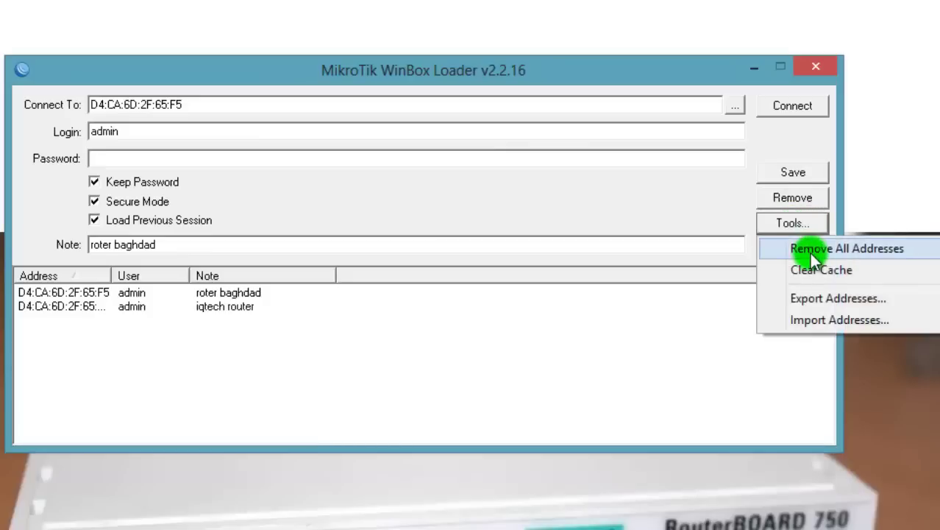
{"action": "left_click", "coordinate": [810, 253]}
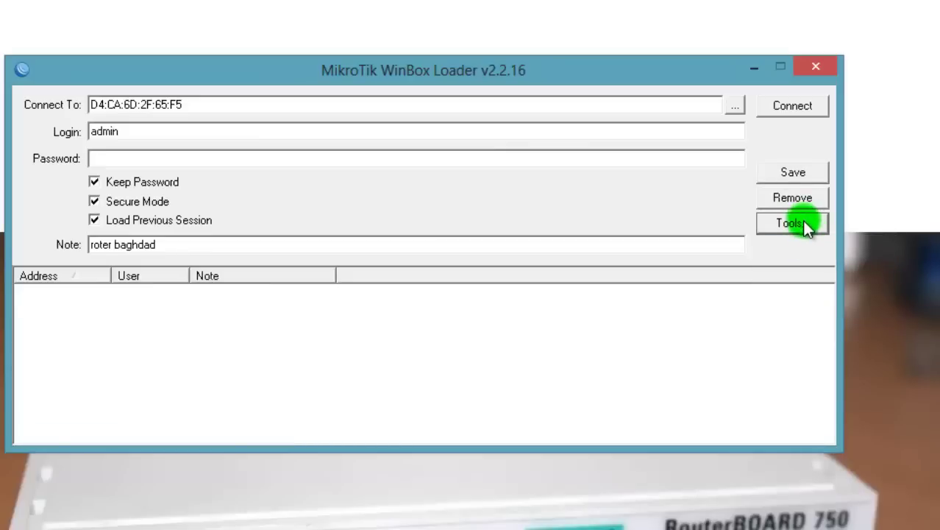
{"action": "left_click", "coordinate": [802, 222]}
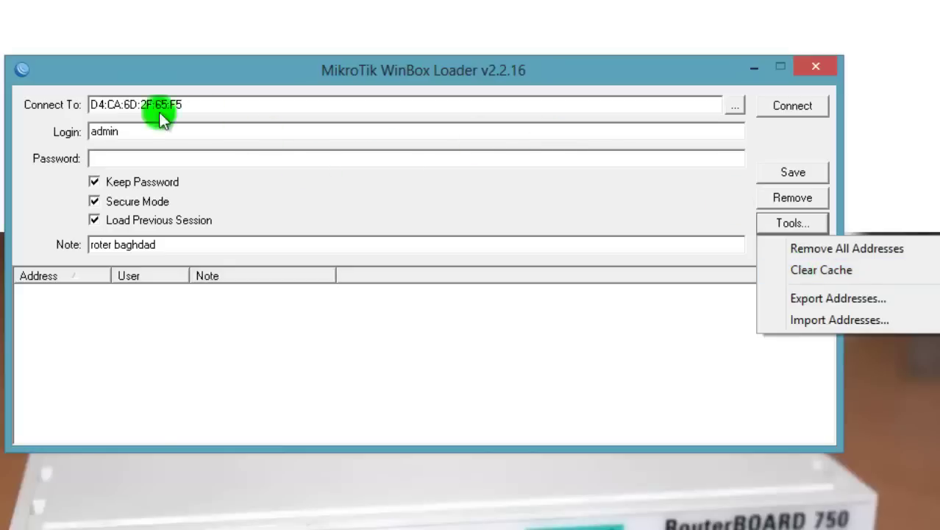
Turn off Keep Password and Load Previous Session for the connection and clear the loader's cache.
{"action": "left_click", "coordinate": [100, 183]}
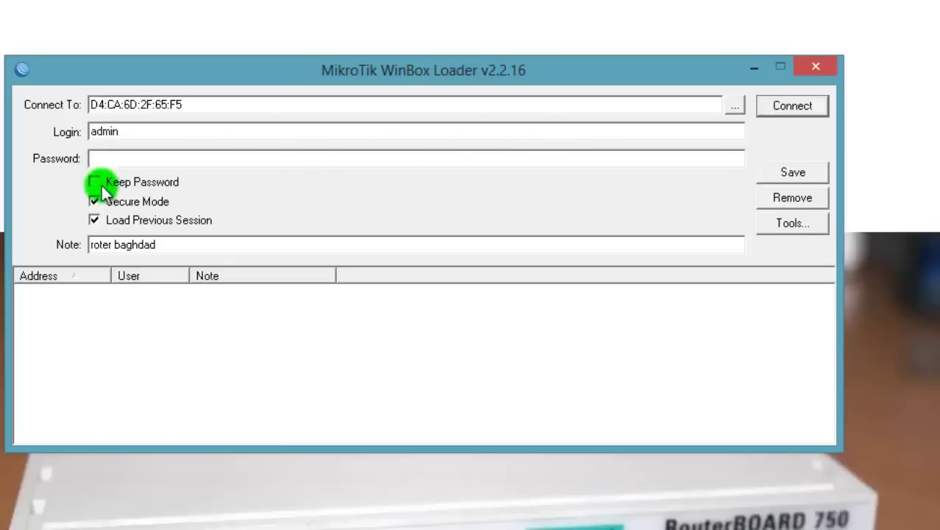
{"action": "left_click", "coordinate": [103, 222]}
{"action": "left_click", "coordinate": [815, 222]}
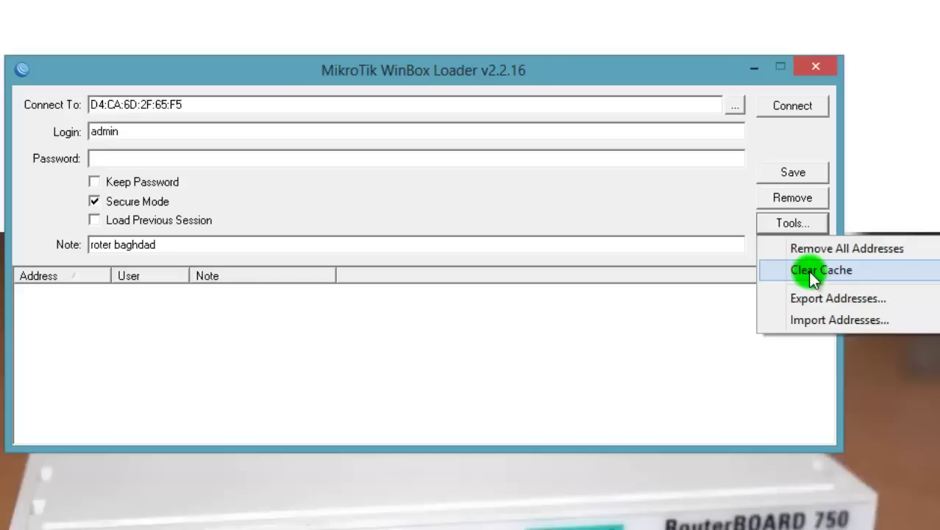
{"action": "left_click", "coordinate": [811, 271]}
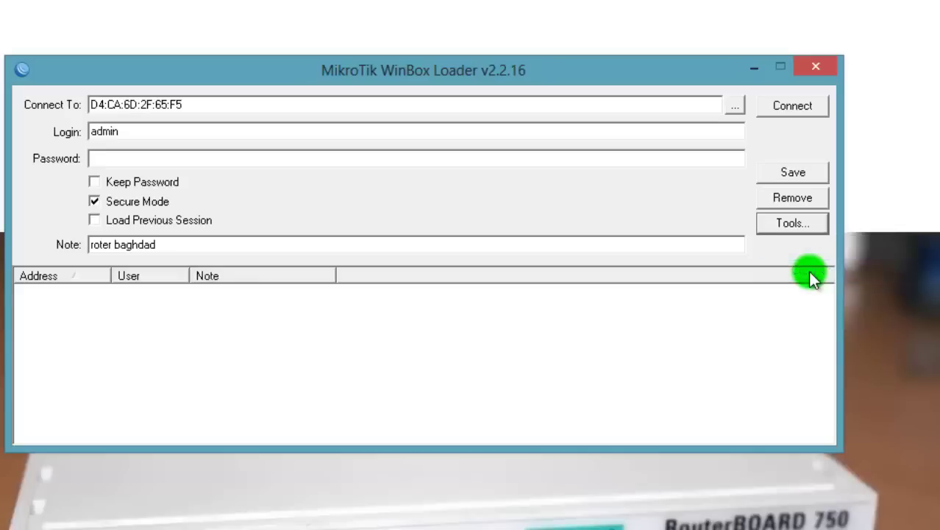
Save the current "roter baghdad" connection to the empty address list.
{"action": "left_click", "coordinate": [783, 233]}
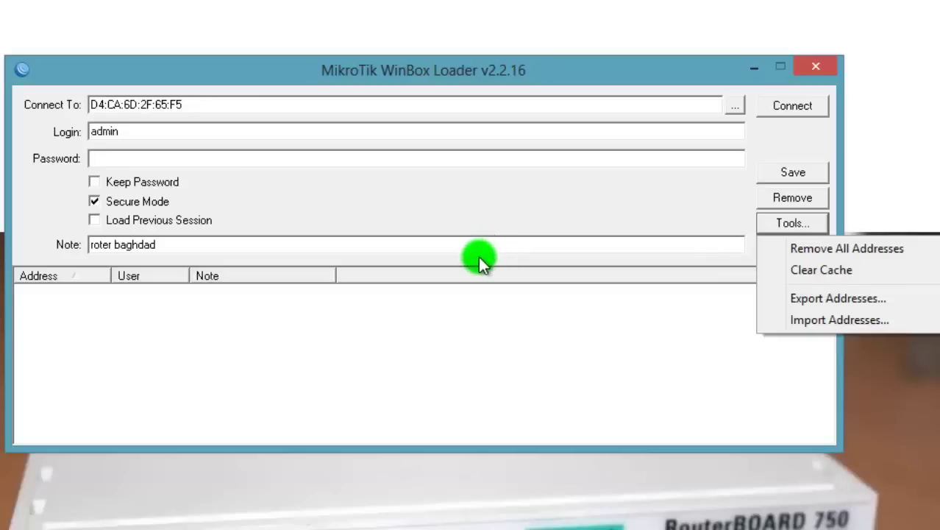
{"action": "left_click", "coordinate": [524, 182]}
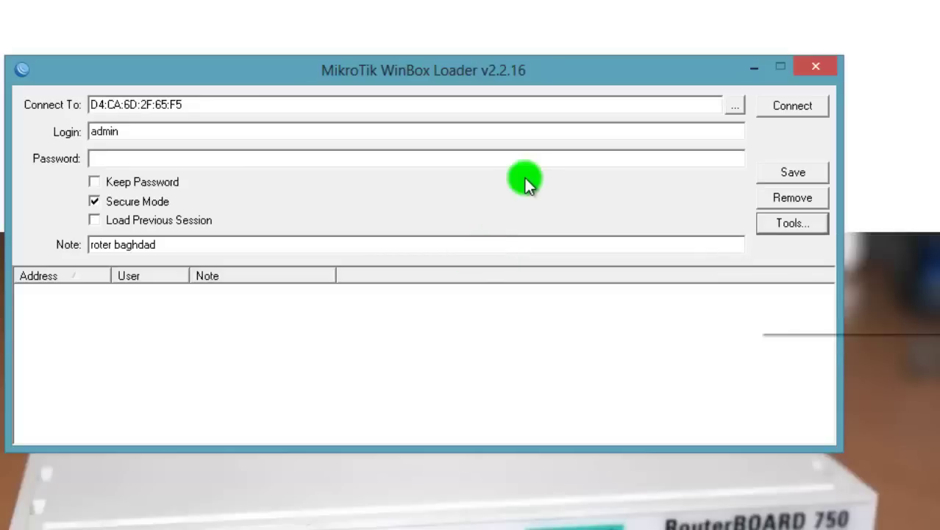
{"action": "left_click", "coordinate": [784, 172]}
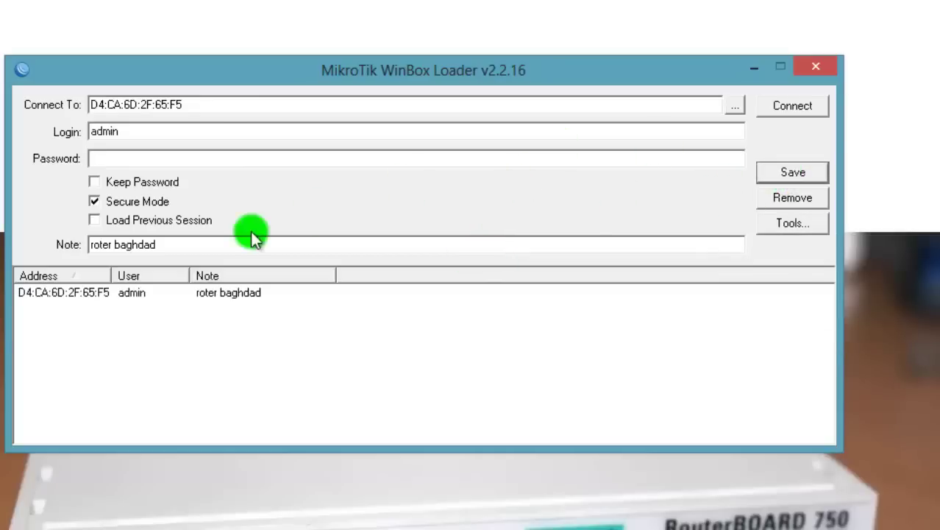
Change the connection's MAC address to D4:CA:6D:2F:65:F6 and save it as a second entry.
{"action": "left_click", "coordinate": [192, 105]}
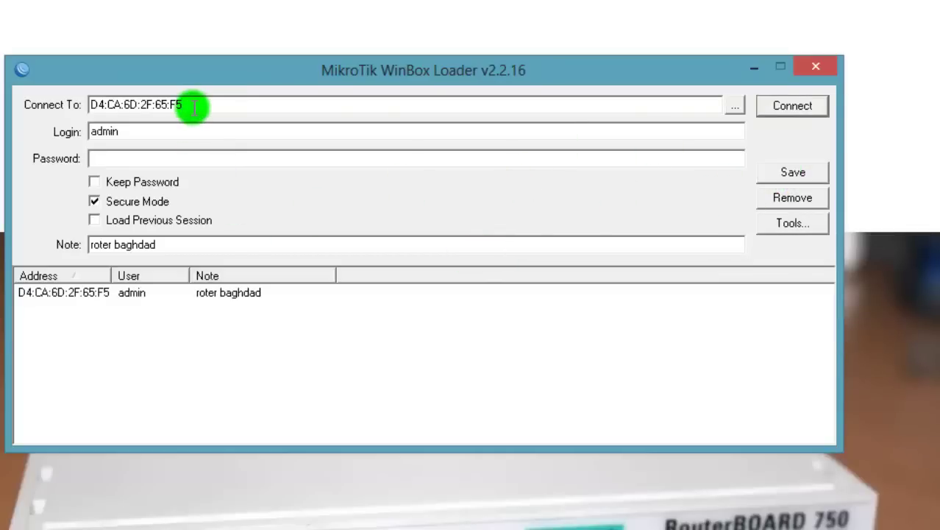
{"action": "key", "text": "BackSpace"}
{"action": "type", "text": "6"}
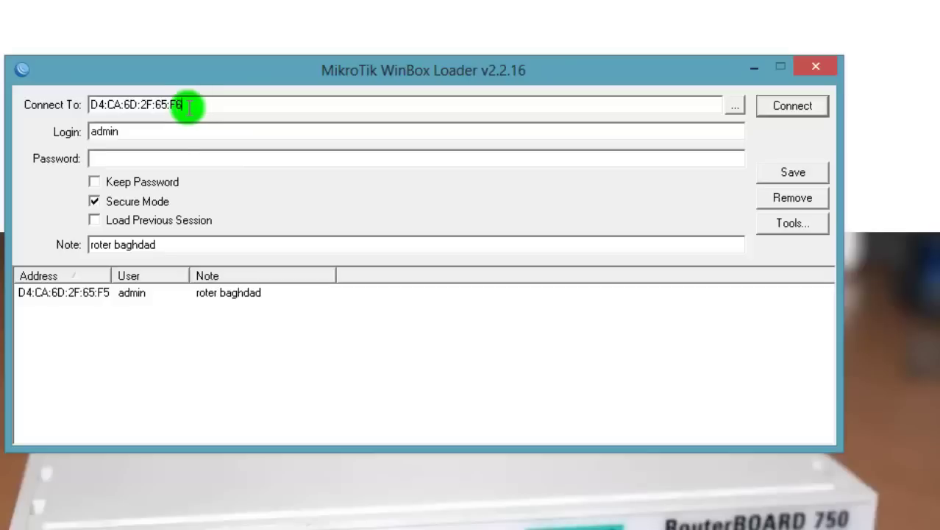
{"action": "left_click", "coordinate": [797, 172]}
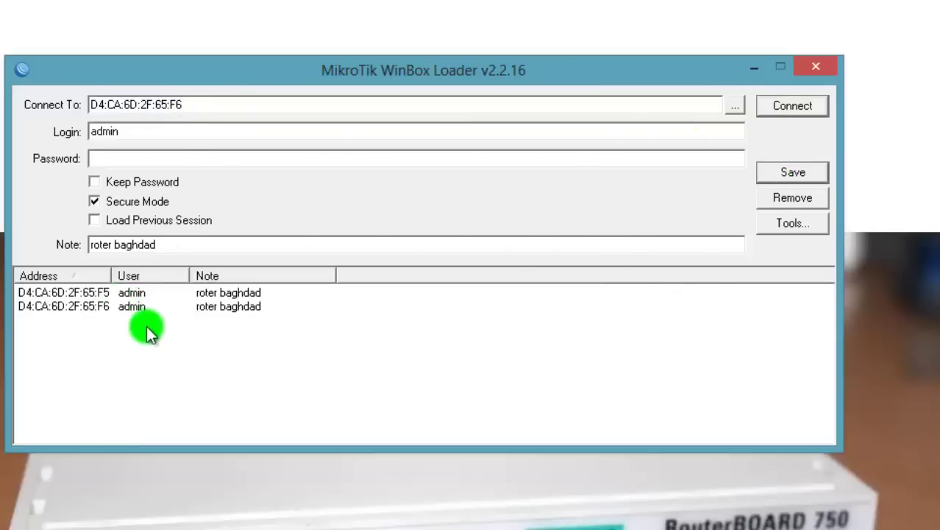
Export the saved addresses to the Desktop, naming the file "winbox" followed directly by the owner's first name.
{"action": "left_click", "coordinate": [793, 223]}
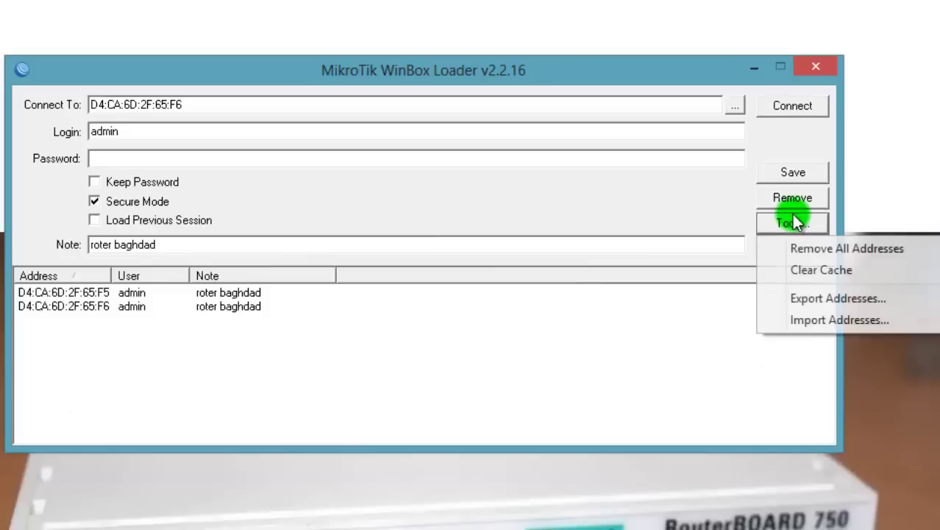
{"action": "left_click", "coordinate": [825, 300]}
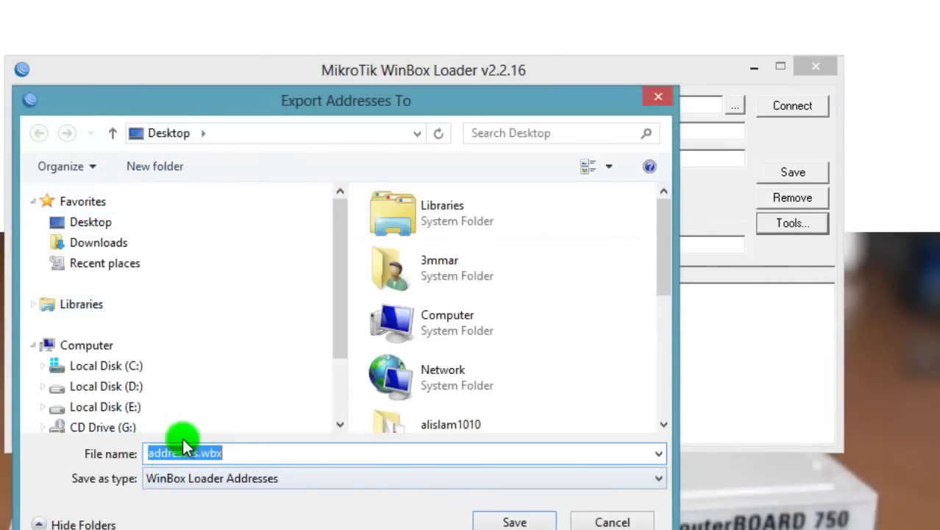
{"action": "type", "text": "w"}
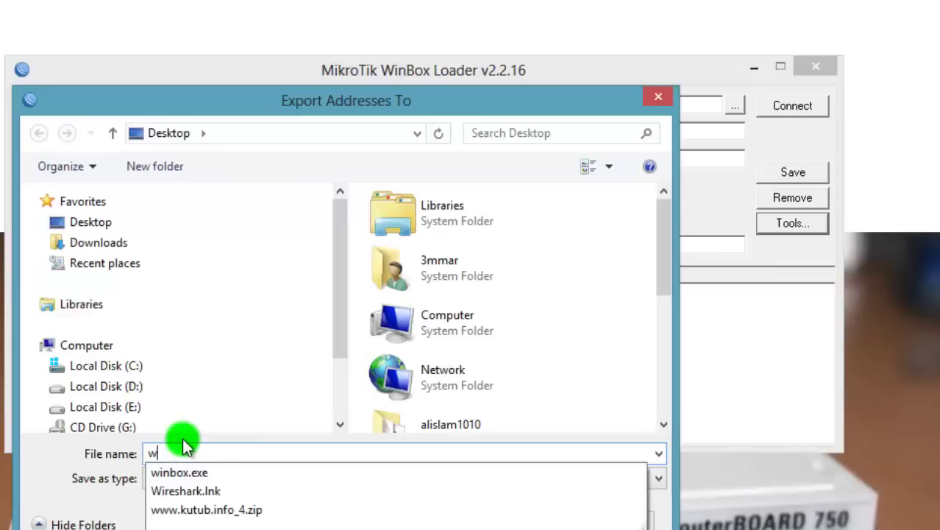
{"action": "type", "text": "inbo"}
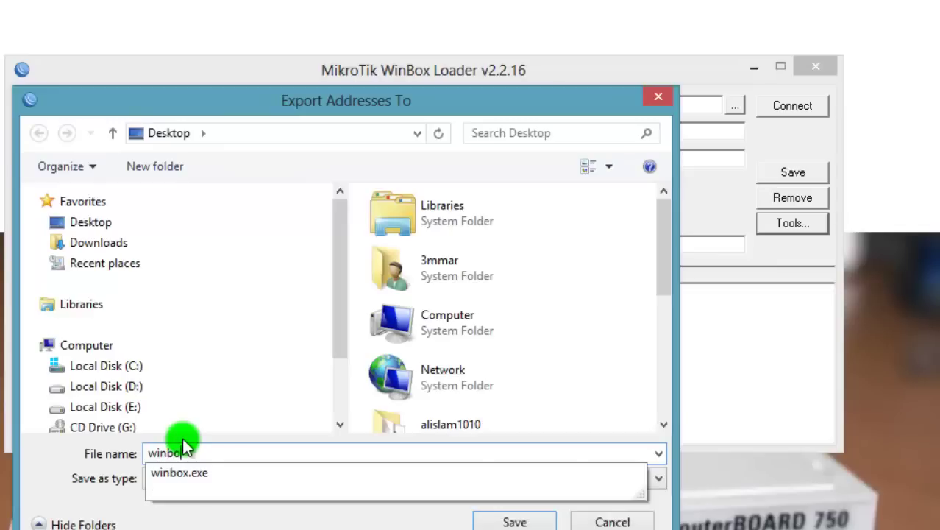
{"action": "type", "text": "x"}
{"action": "type", "text": "3mma"}
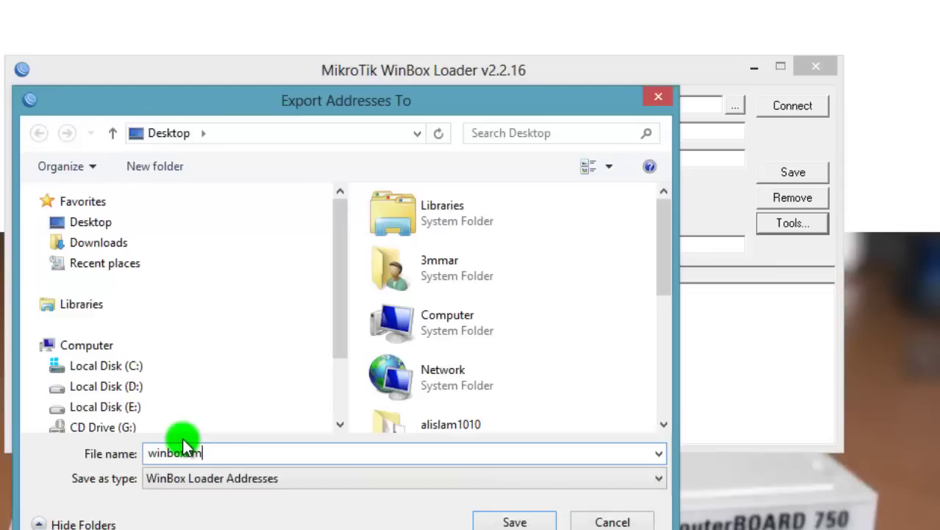
{"action": "type", "text": "r"}
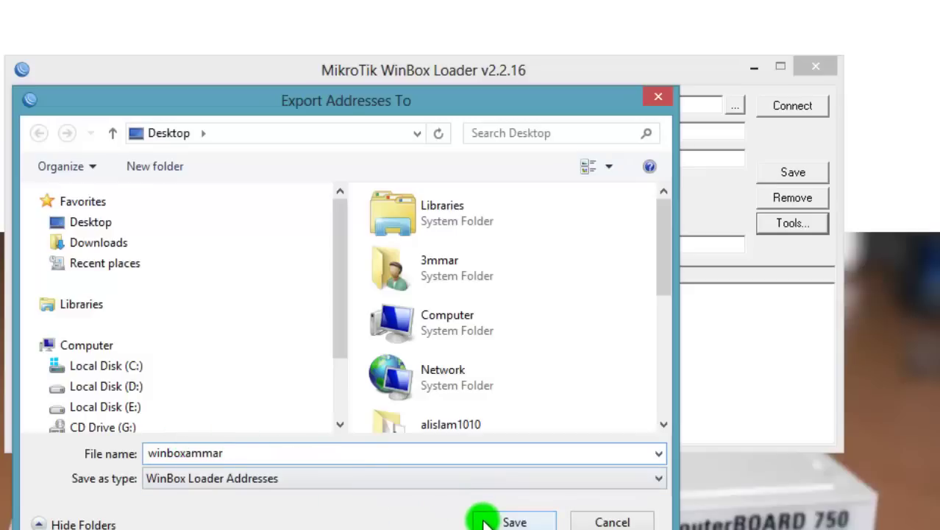
{"action": "left_click", "coordinate": [515, 522]}
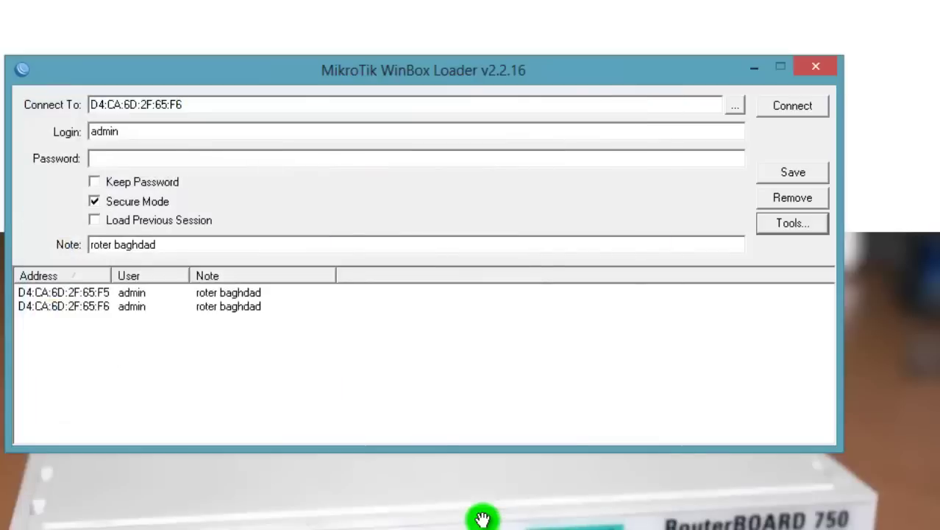
Clear the address list by removing both saved "roter baghdad" entries at once.
{"action": "left_click", "coordinate": [800, 195]}
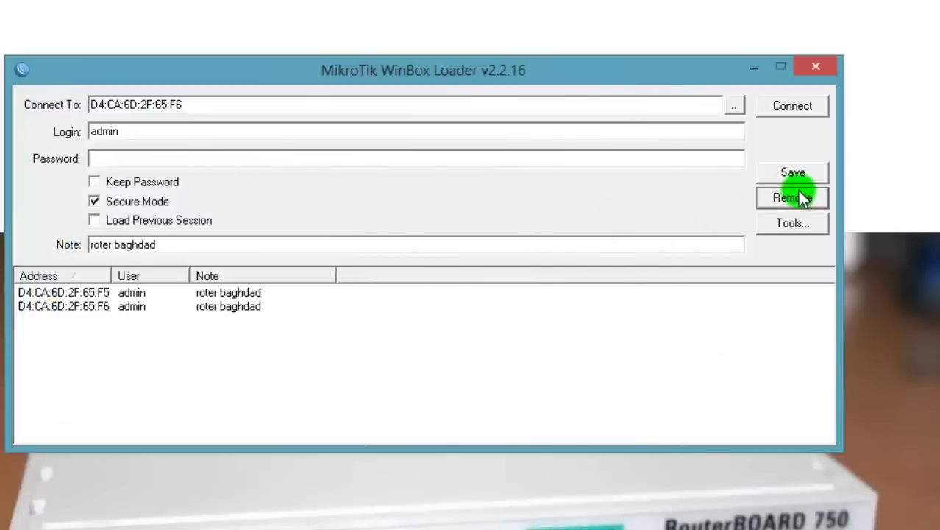
{"action": "left_click", "coordinate": [805, 230]}
{"action": "left_click", "coordinate": [801, 249]}
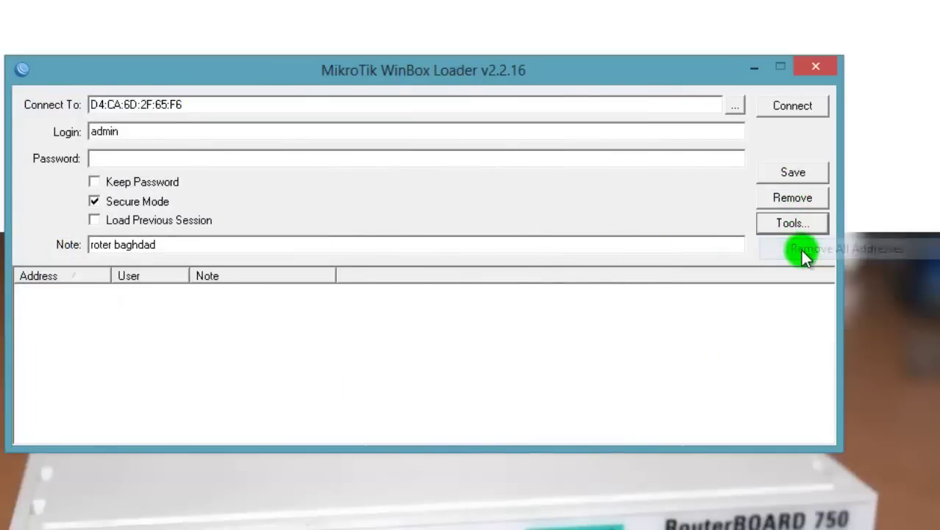
Import the addresses from the newly exported "winbox…" WBX file on the Desktop.
{"action": "left_click", "coordinate": [786, 219]}
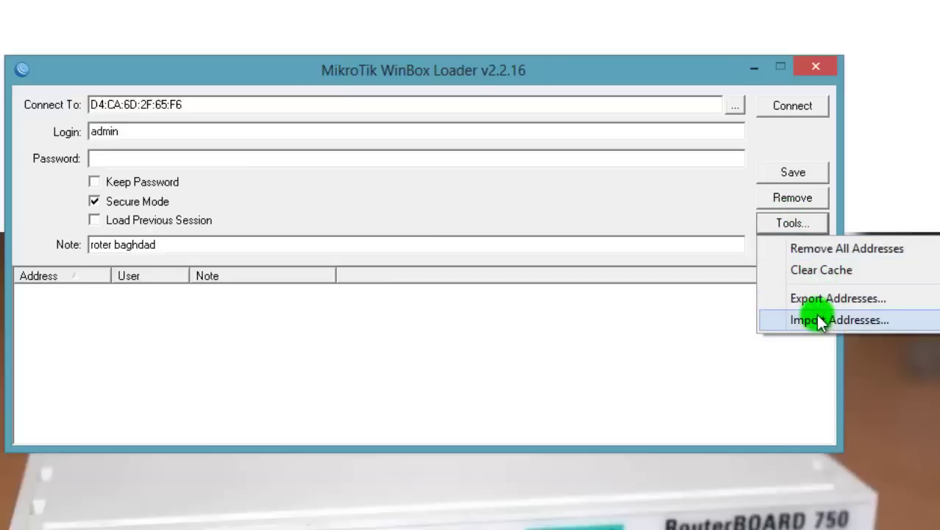
{"action": "left_click", "coordinate": [789, 319]}
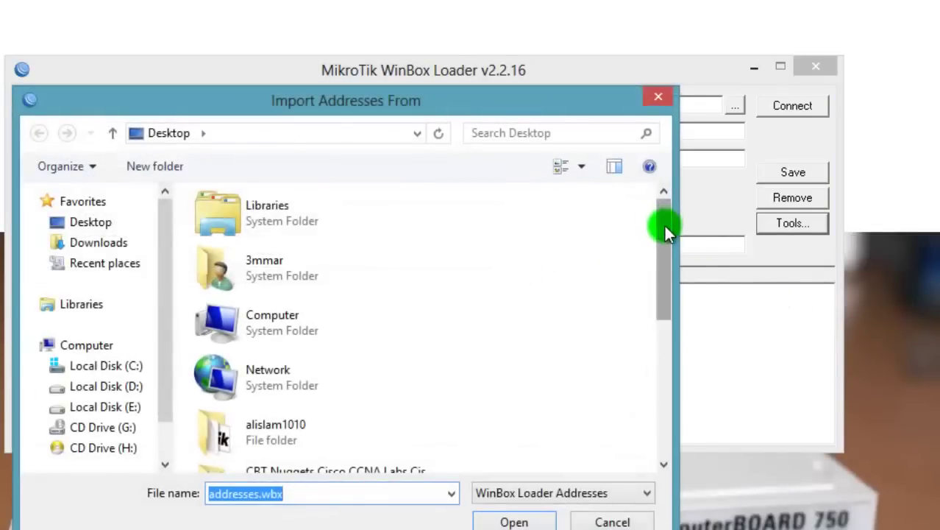
{"action": "left_click_drag", "start_coordinate": [661, 226], "coordinate": [662, 460]}
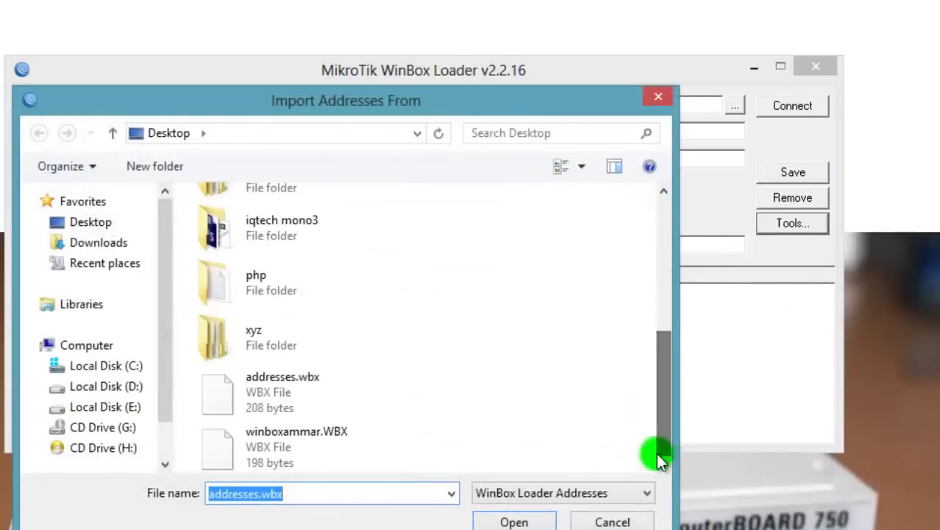
{"action": "double_click", "coordinate": [285, 434]}
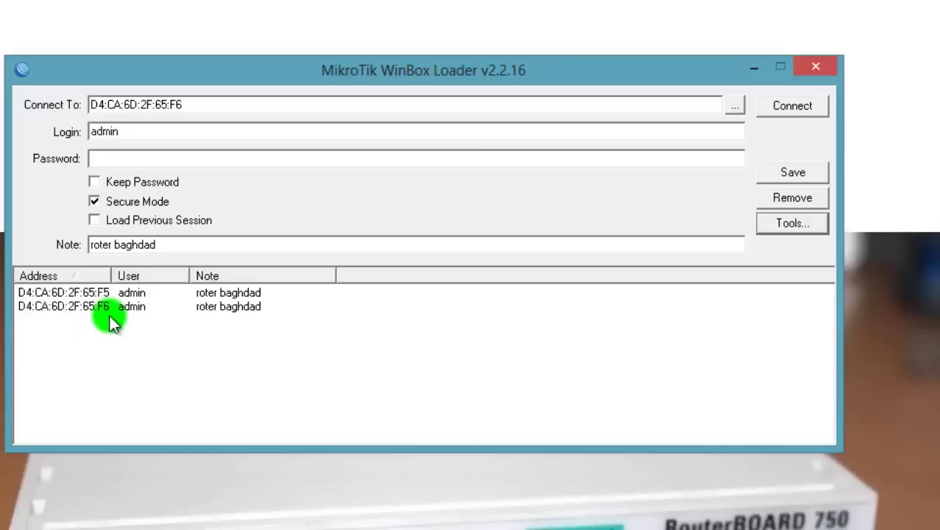
Choose the discovered RB951-2n router by its MAC address D4:CA:6D:2F:65:FD and connect to it.
{"action": "left_click", "coordinate": [735, 110]}
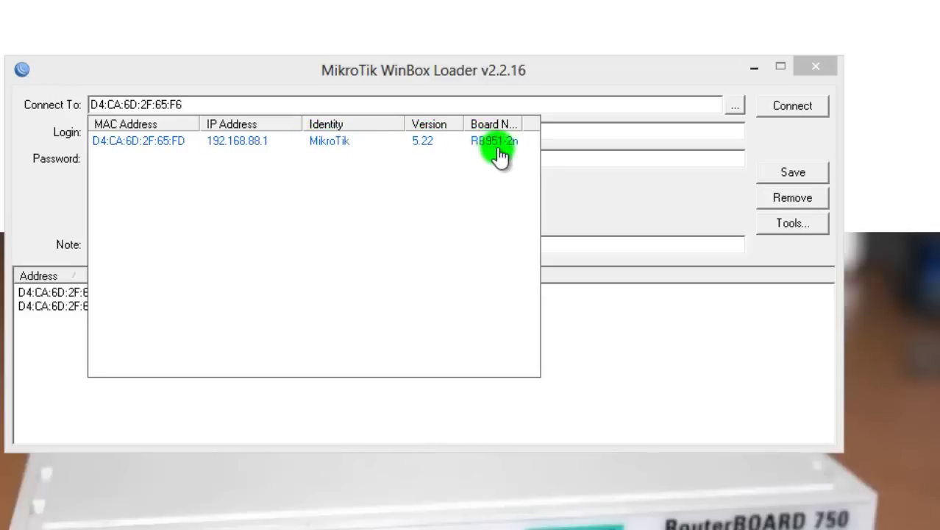
{"action": "left_click", "coordinate": [151, 143]}
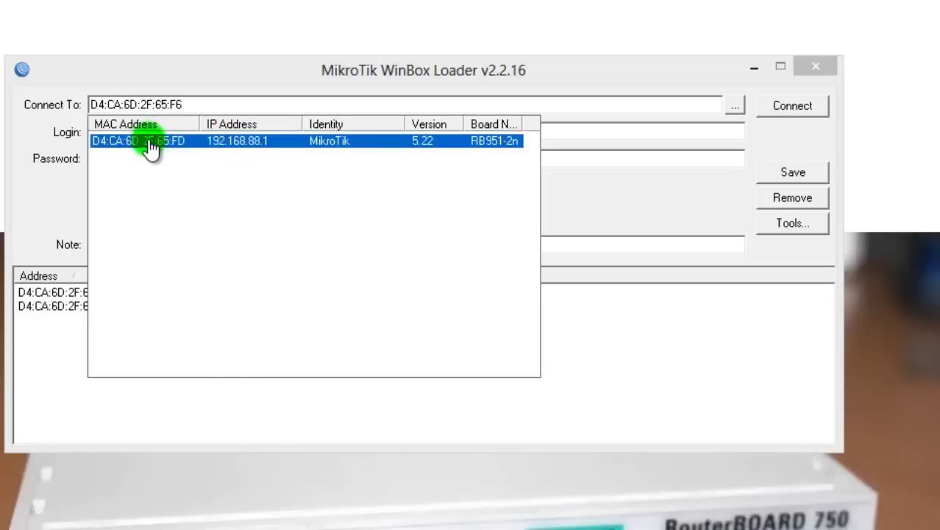
{"action": "left_click", "coordinate": [813, 106]}
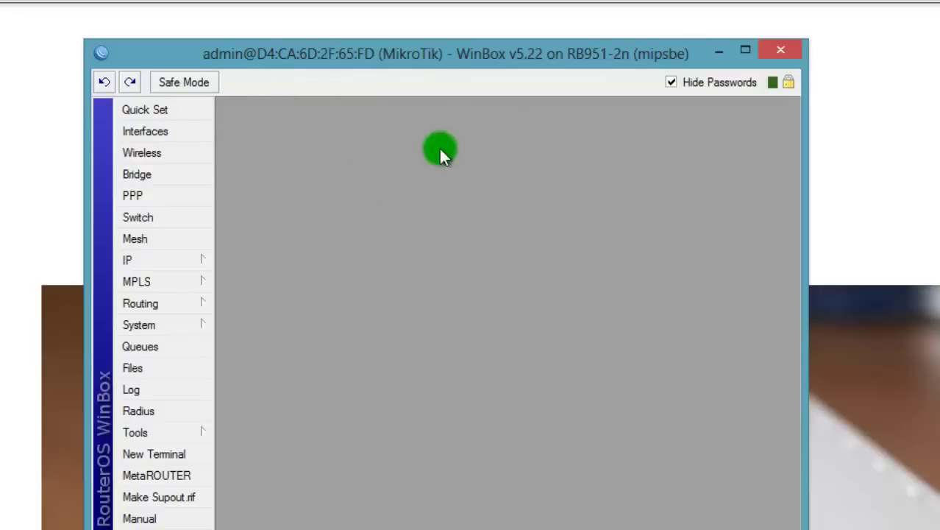
Close the router's WinBox session and open WinBox Loader again.
{"action": "left_click", "coordinate": [781, 48]}
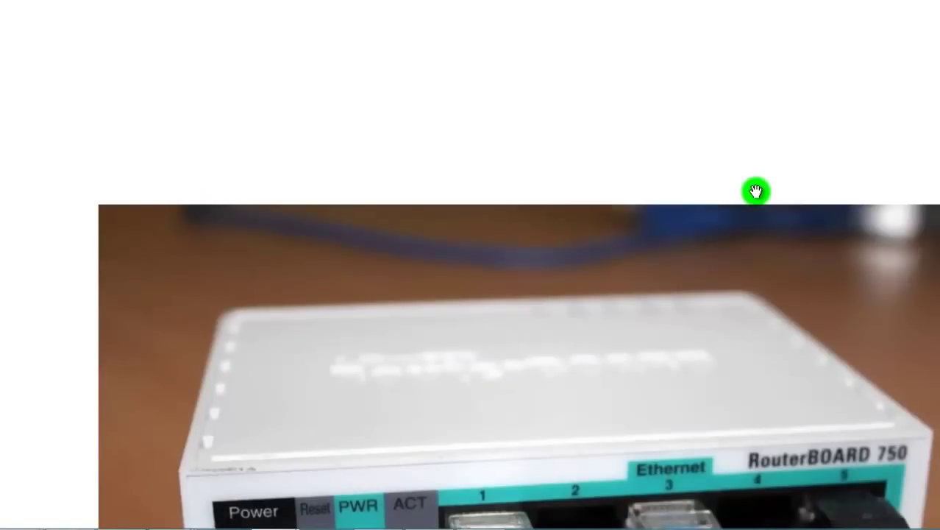
{"action": "mouse_move", "coordinate": [489, 515]}
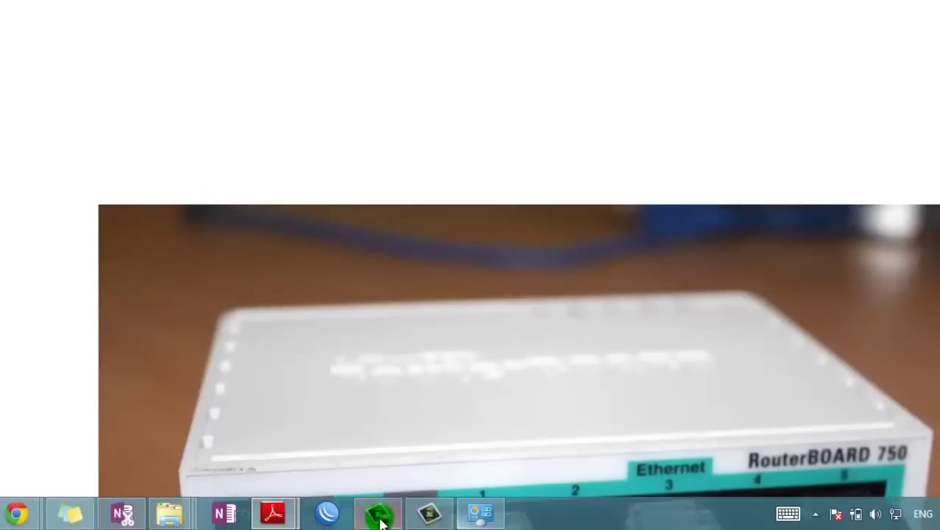
{"action": "left_click", "coordinate": [326, 512]}
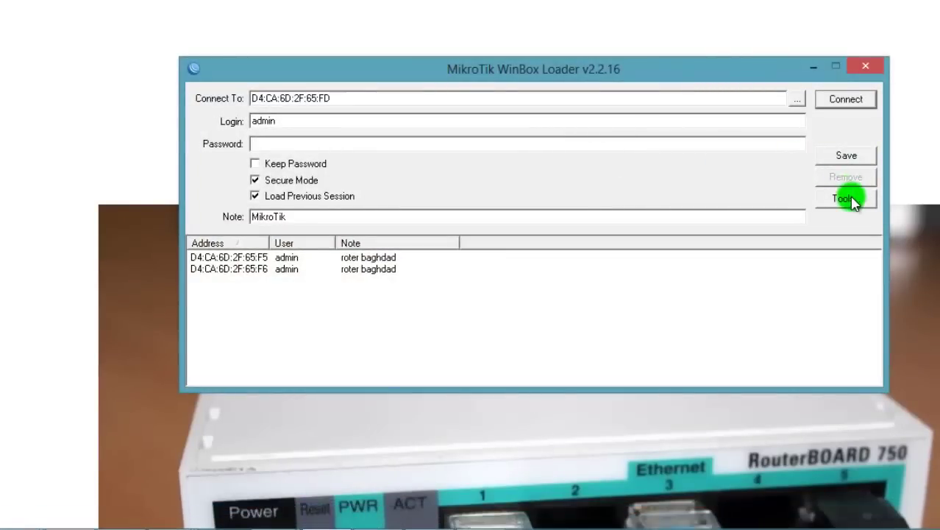
{"action": "left_click", "coordinate": [845, 199]}
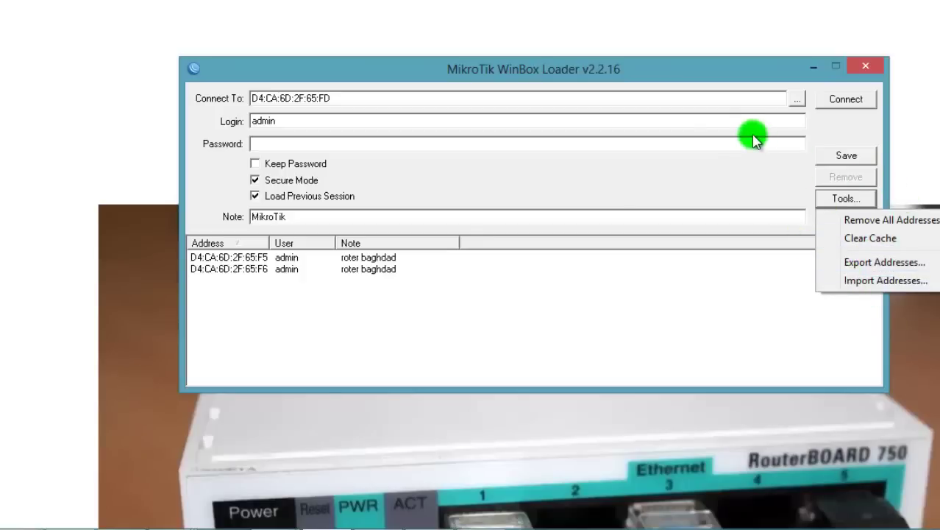
{"action": "left_click", "coordinate": [688, 133]}
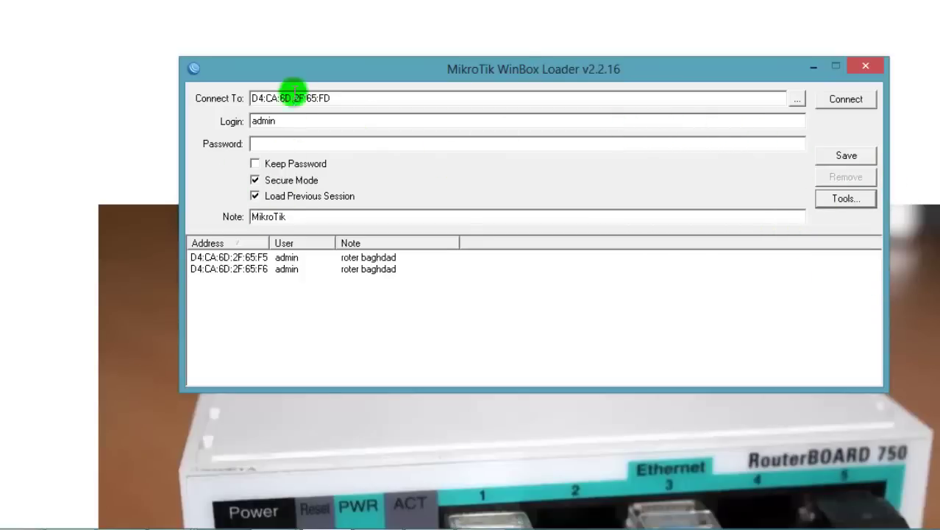